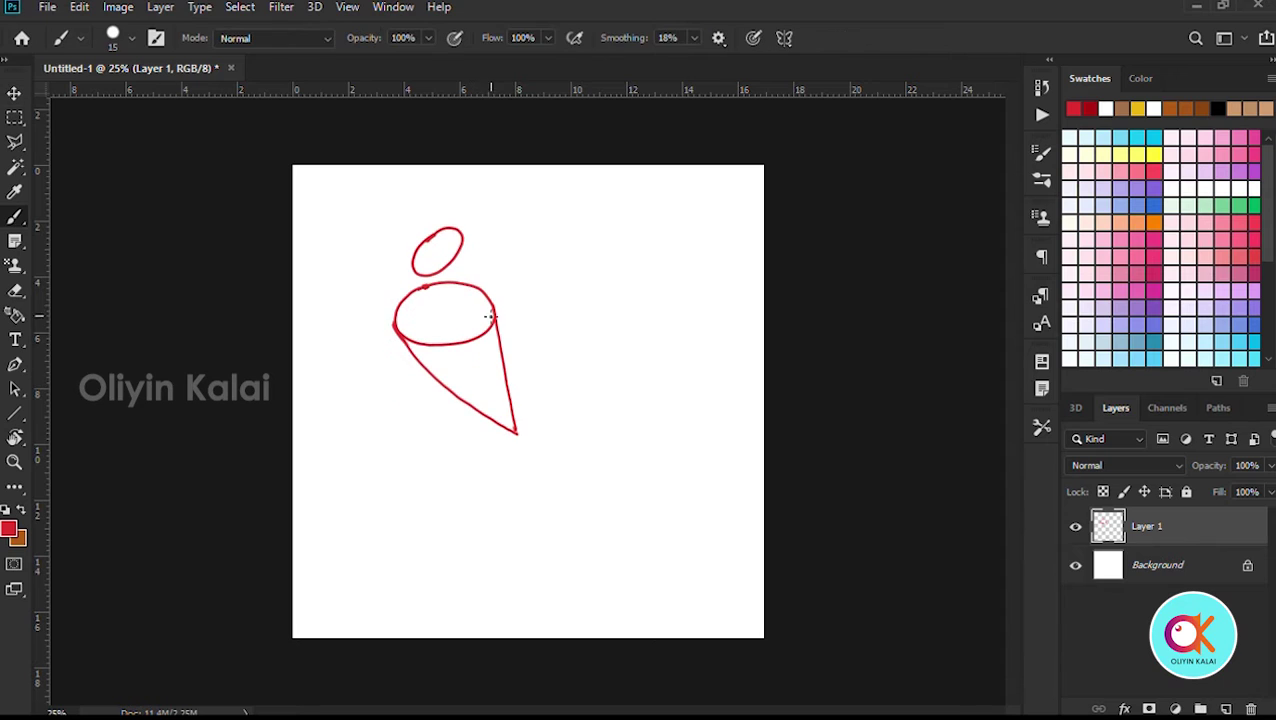
Draw two long straight tail lines down from the bird's body and join their lower ends with a short line
left_click(490, 312)
left_click(506, 577, "shift")
key("ctrl+z")
key("ctrl+z")
left_click_drag(492, 311, 512, 551)
key("ctrl+z")
left_click(458, 400)
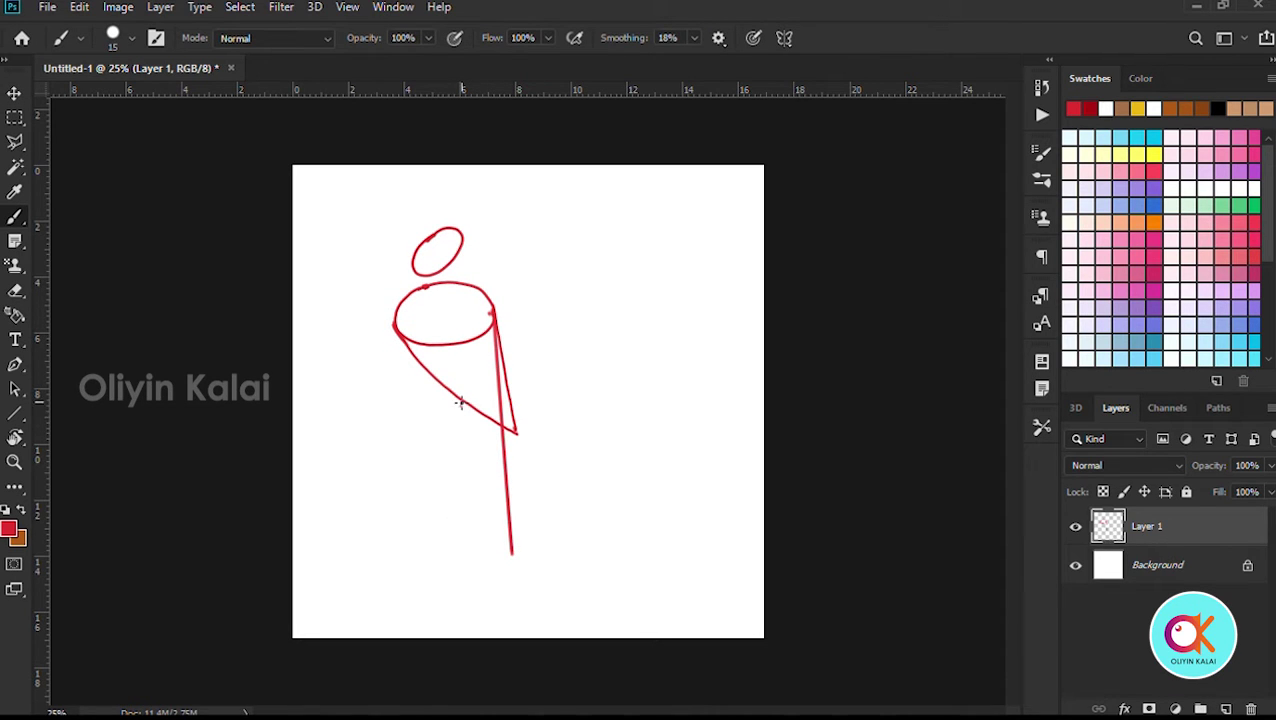
left_click(475, 552, "shift")
left_click_drag(470, 556, 512, 552)
key("ctrl+z")
Lengthen the tail by moving its selected lower end down and stretching the line segments above to meet it
left_click(14, 117)
left_click_drag(422, 528, 604, 603)
key("ctrl+t")
left_click_drag(493, 573, 496, 609)
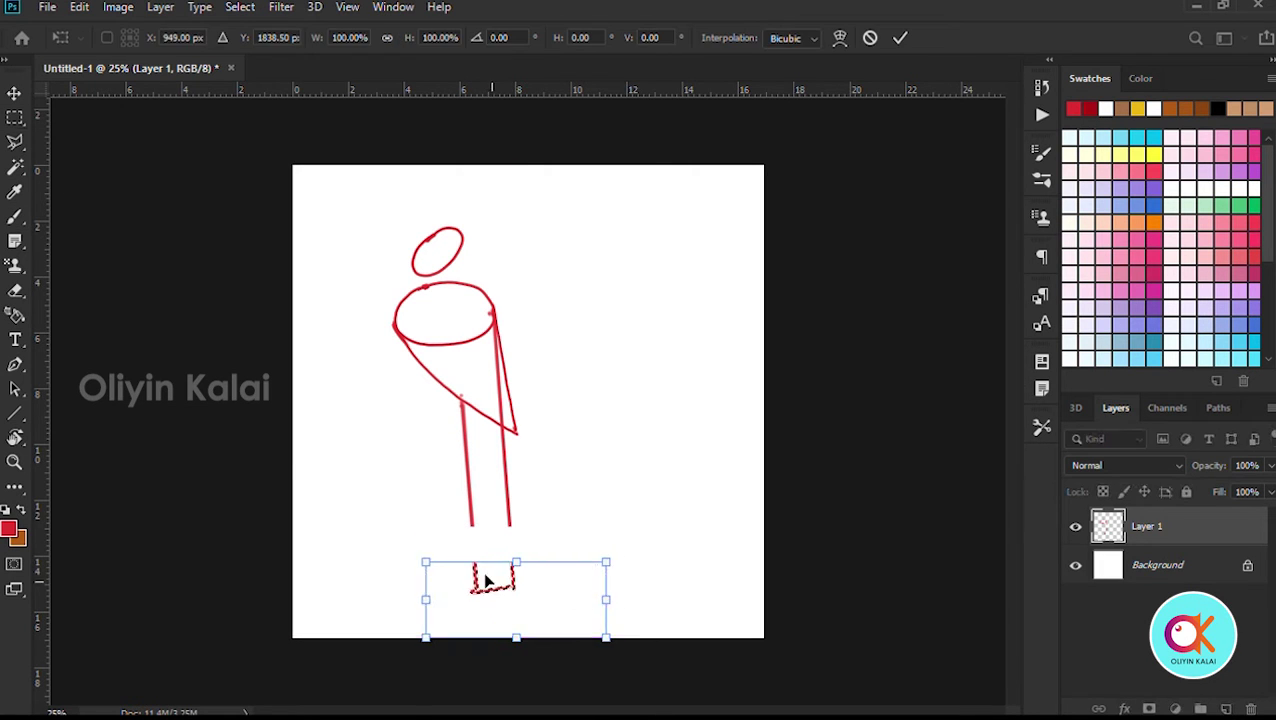
key("Return")
key("ctrl+t")
left_click_drag(421, 462, 486, 584)
key("Return")
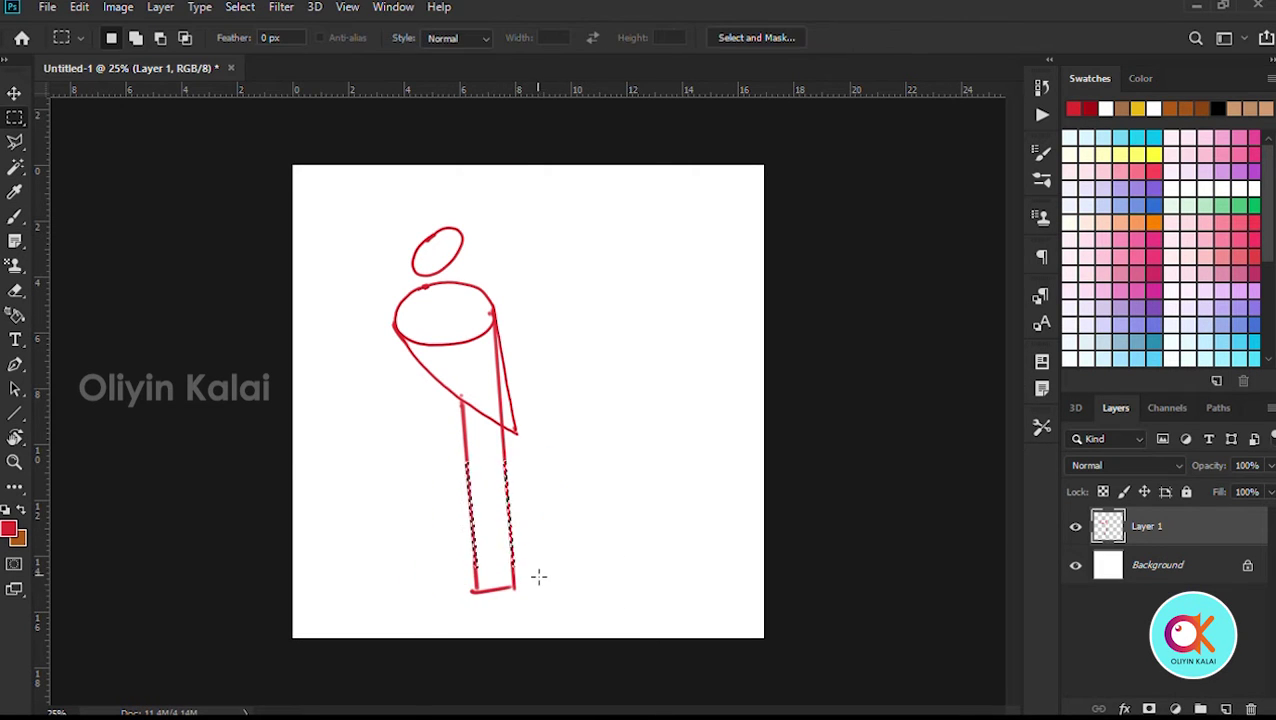
key("ctrl+d")
Draw a small pointed feather tip below the wing, between the two tail lines
key("b")
left_click_drag(479, 455, 494, 420)
mouse_move(473, 411)
left_mouse_down()
mouse_move(480, 454)
mouse_move(494, 422)
mouse_move(480, 454)
left_mouse_up()
key("ctrl+z")
key("ctrl+z")
Reduce the brush to 9 px and sketch the leg with its claws and the branch on both sides of the bird
key("bracketleft")
key("bracketleft")
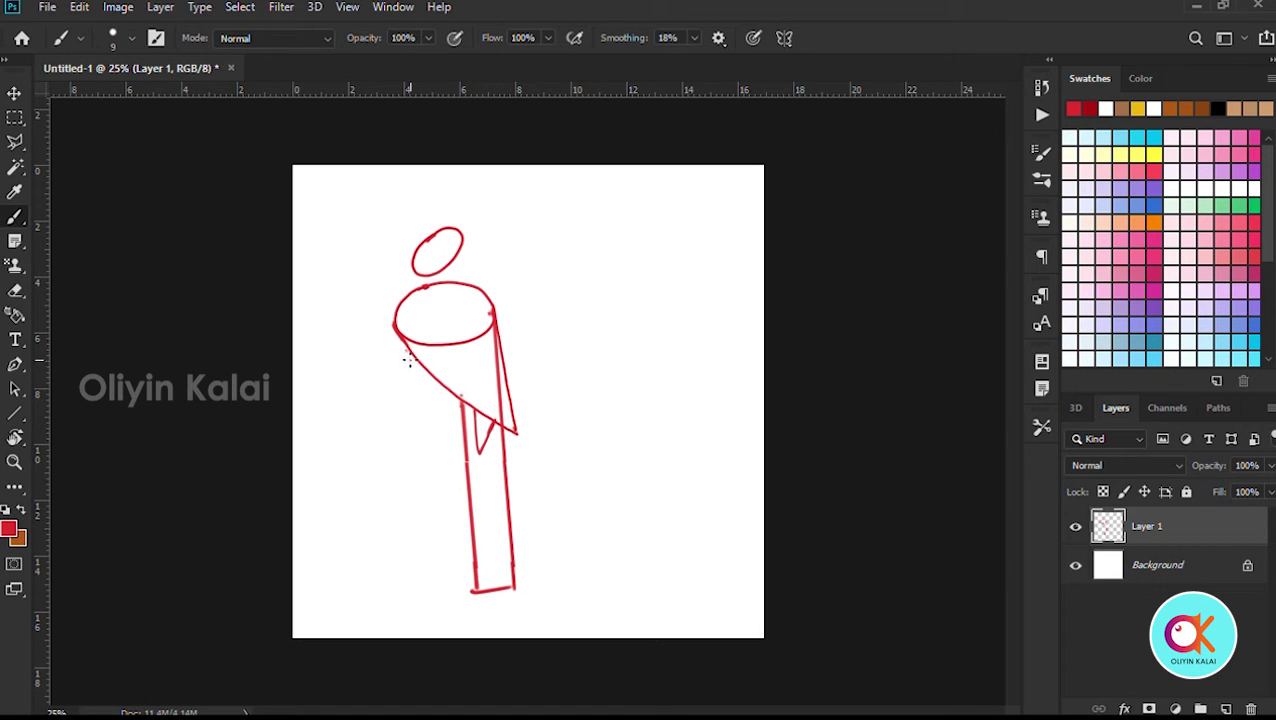
mouse_move(408, 360)
left_mouse_down()
mouse_move(425, 375)
mouse_move(372, 393)
mouse_move(376, 408)
left_mouse_up()
mouse_move(506, 376)
left_mouse_down()
mouse_move(578, 375)
mouse_move(567, 357)
left_mouse_up()
left_click_drag(579, 353, 592, 350)
mouse_move(400, 381)
left_mouse_down()
mouse_move(420, 393)
mouse_move(395, 385)
left_mouse_up()
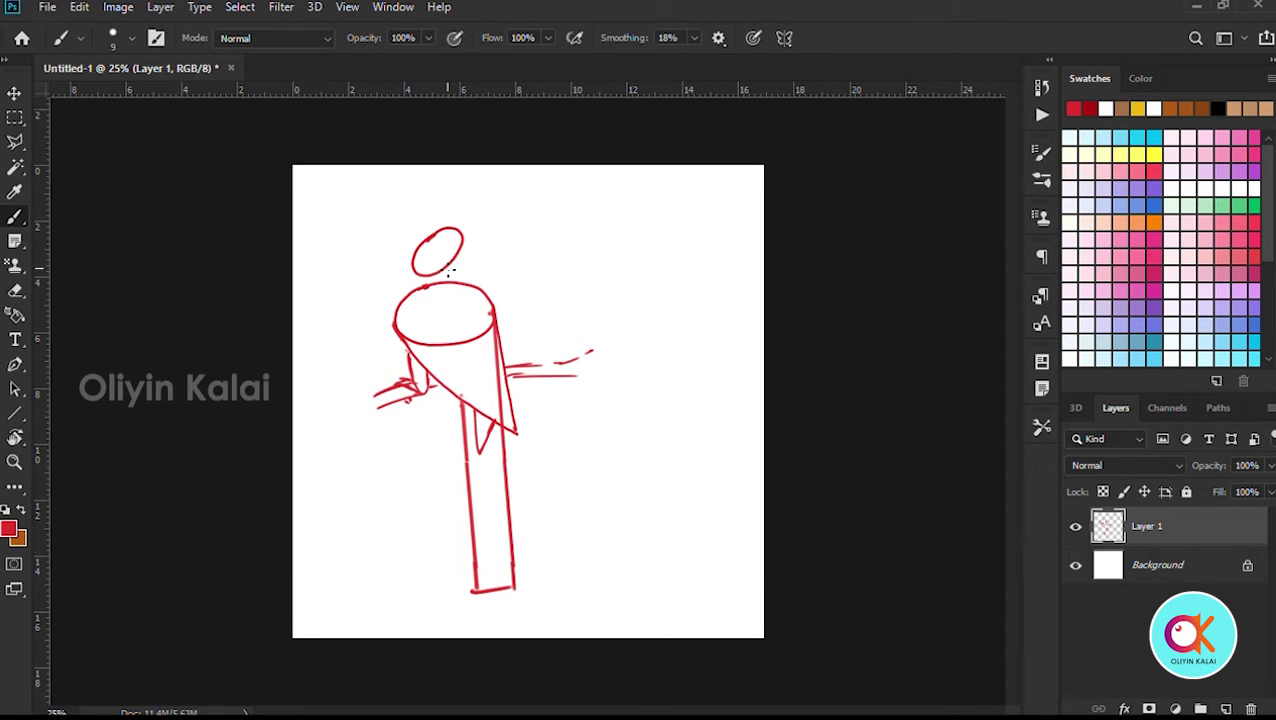
Sketch the hooked beak, eye, face markings and neck, and a scalloped feather row across the upper back
mouse_move(437, 260)
left_mouse_down()
mouse_move(418, 256)
mouse_move(442, 236)
mouse_move(464, 272)
left_mouse_up()
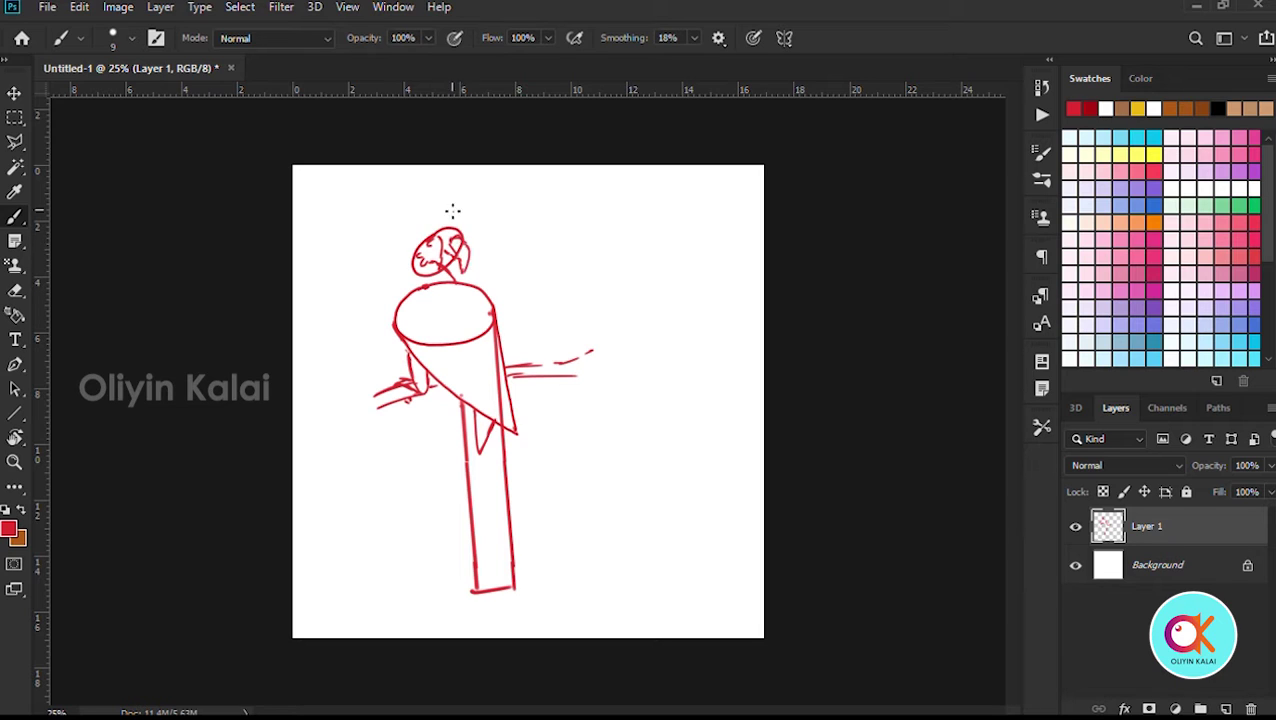
key("e")
key("b")
mouse_move(413, 255)
left_mouse_down()
mouse_move(399, 300)
mouse_move(487, 302)
left_mouse_up()
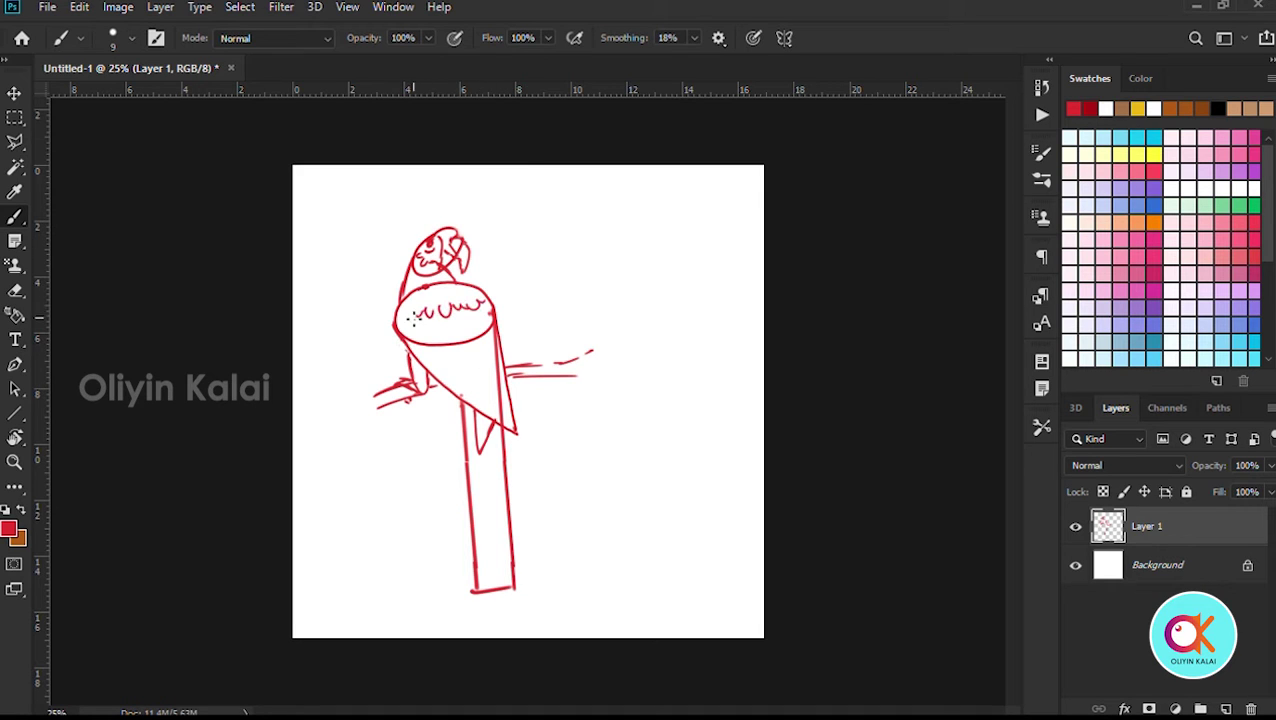
Add more scalloped feather rows on the lower back and long feather lines on the wing, erasing overlapping outline
left_click_drag(411, 336, 490, 324)
left_click_drag(473, 341, 499, 411)
mouse_move(462, 338)
left_mouse_down()
mouse_move(488, 369)
mouse_move(468, 365)
mouse_move(433, 391)
mouse_move(445, 355)
mouse_move(478, 380)
left_mouse_up()
left_click_drag(480, 354, 487, 385)
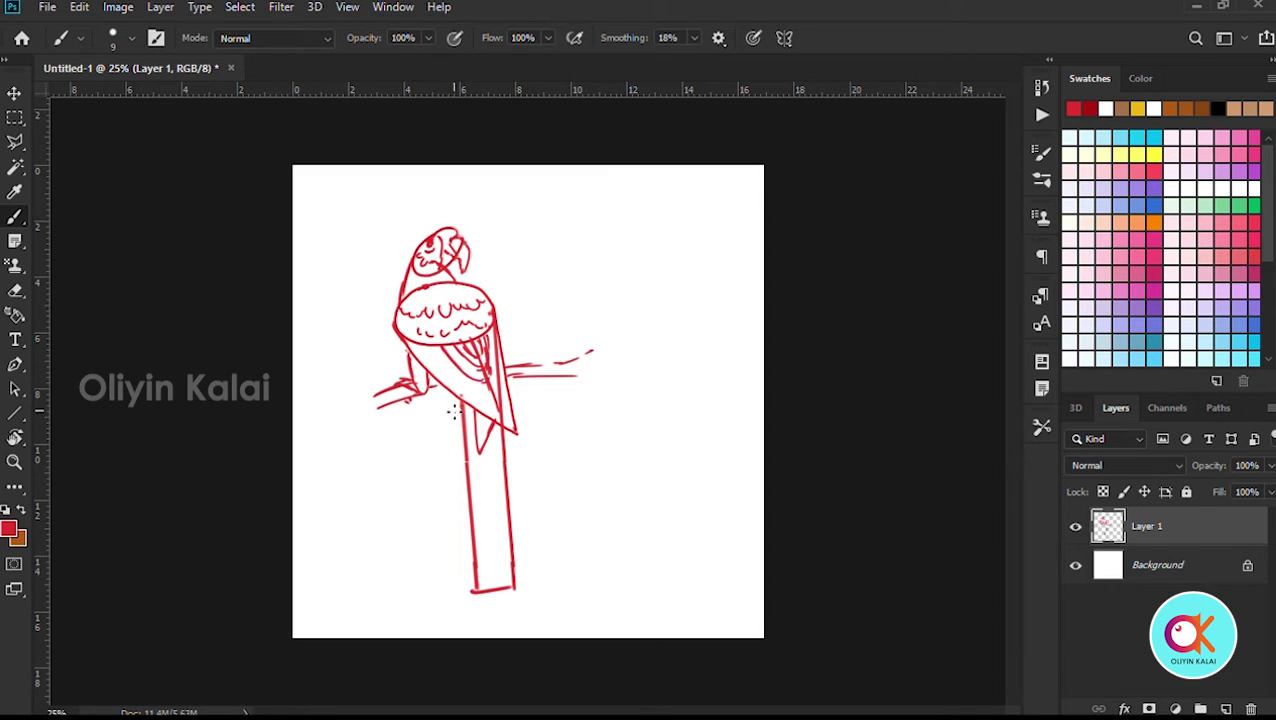
key("e")
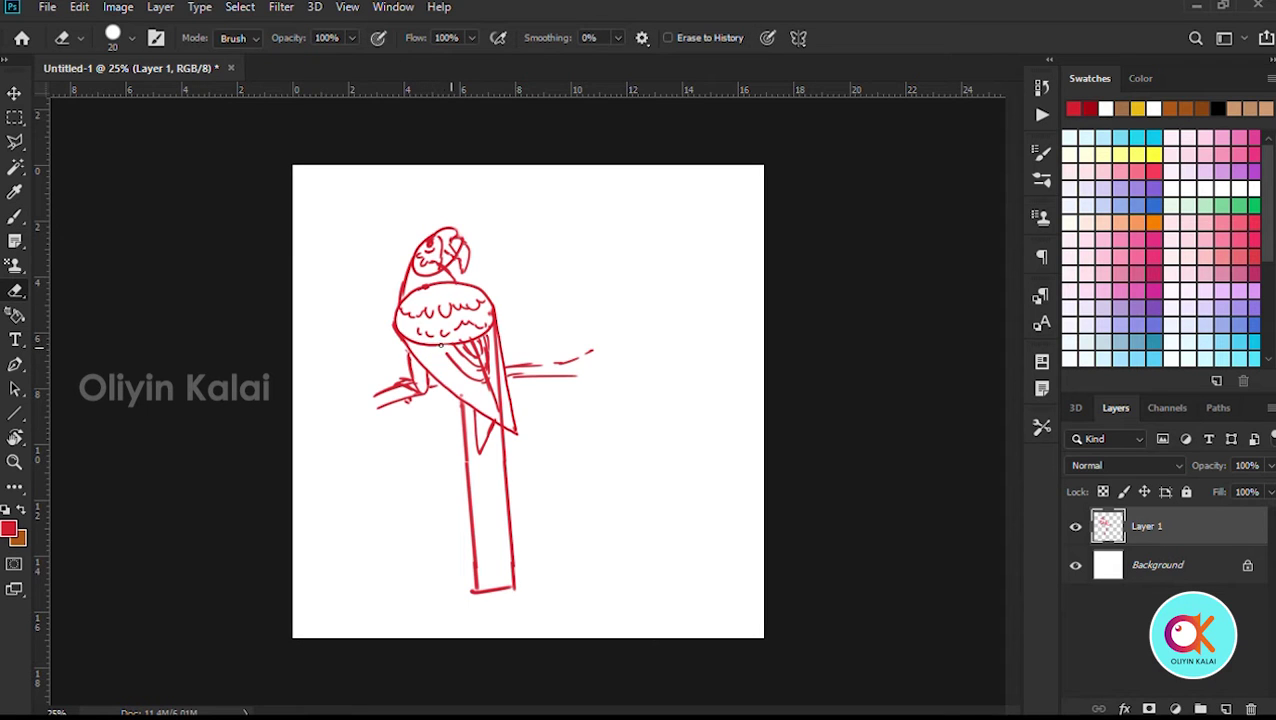
key("b")
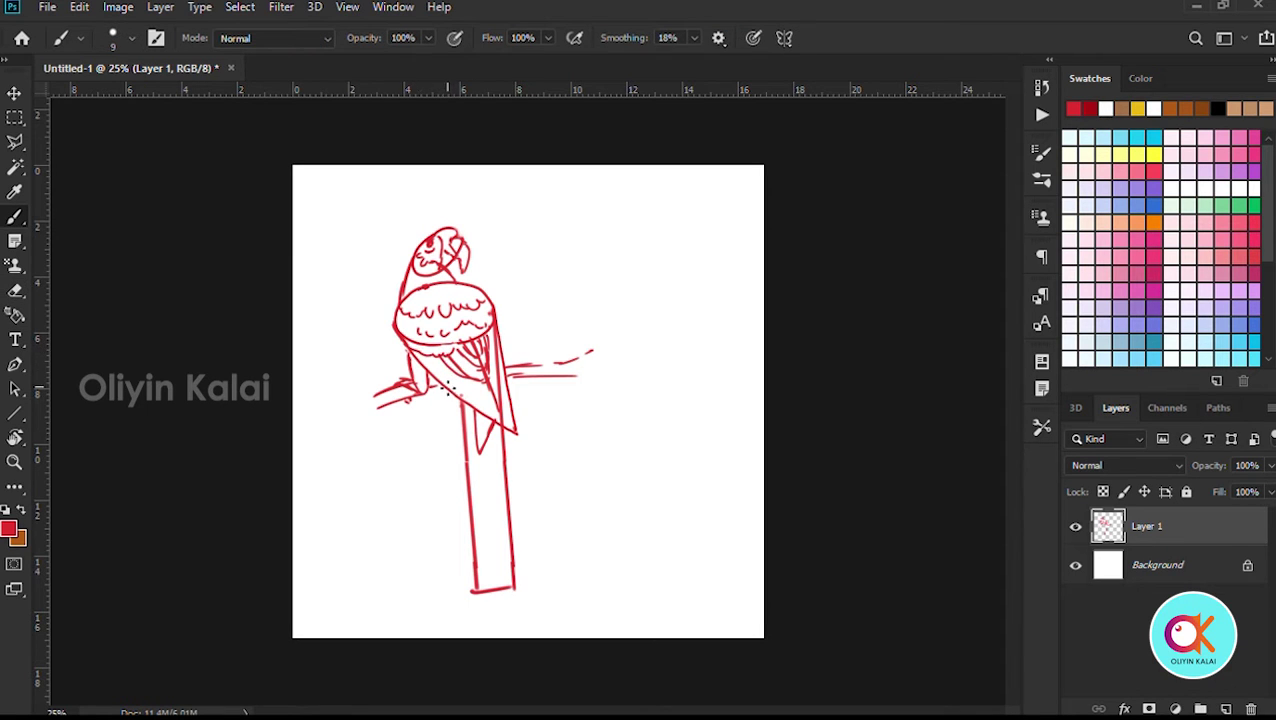
Draw the long lower wing feathers and add curved inner lines to the small pointed feather tip
mouse_move(450, 372)
left_mouse_down()
mouse_move(488, 411)
mouse_move(505, 393)
left_mouse_up()
key("ctrl+z")
key("e")
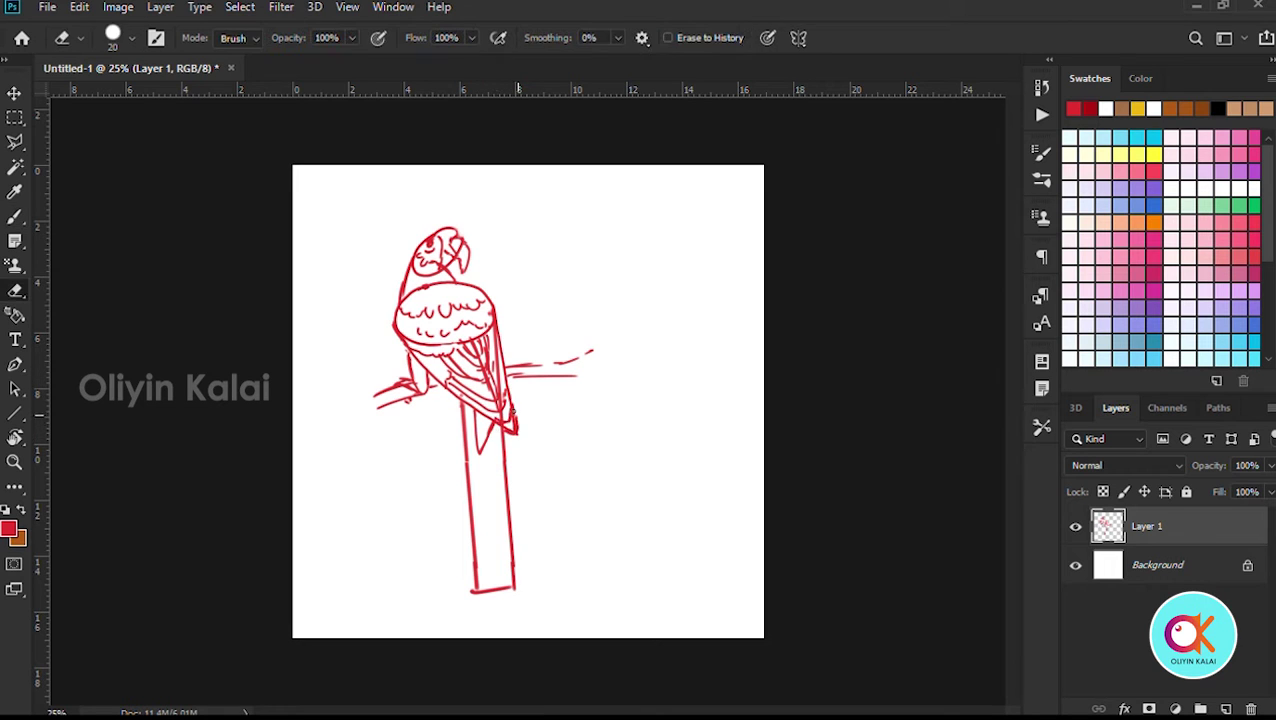
key("b")
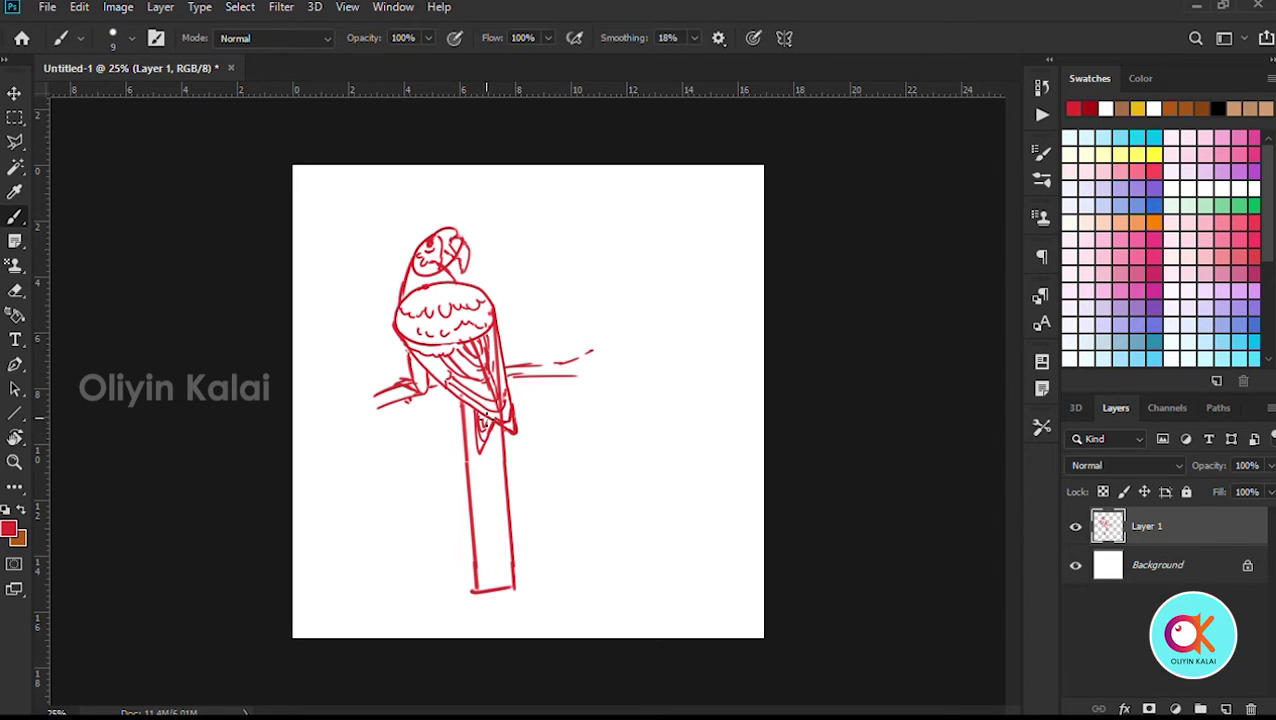
left_click_drag(479, 430, 483, 452)
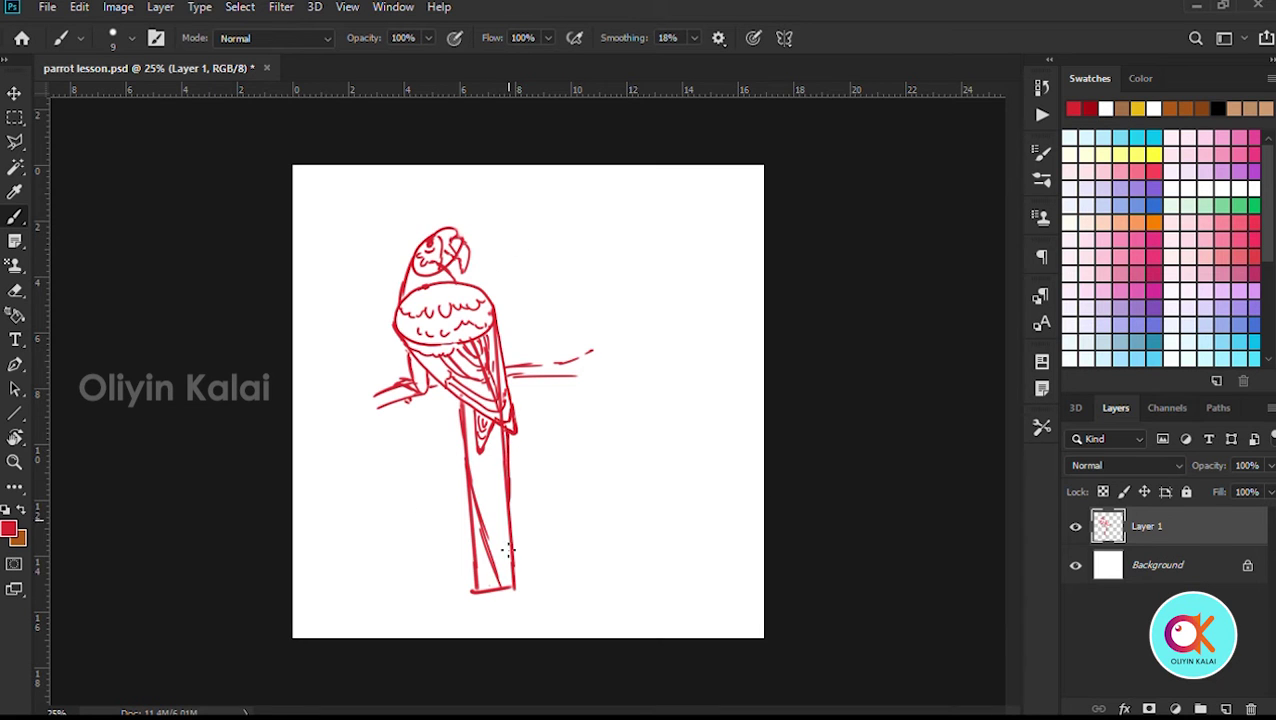
Reshape the rectangular tail into long tapering feathers ending in a point, erasing the old straight outline
mouse_move(463, 466)
left_mouse_down()
mouse_move(478, 542)
mouse_move(468, 422)
mouse_move(501, 566)
mouse_move(498, 554)
mouse_move(495, 576)
mouse_move(489, 554)
mouse_move(497, 574)
mouse_move(468, 555)
mouse_move(495, 584)
mouse_move(490, 545)
left_mouse_up()
key("e")
left_click_drag(467, 501, 475, 552)
key("b")
left_click_drag(462, 466, 475, 500)
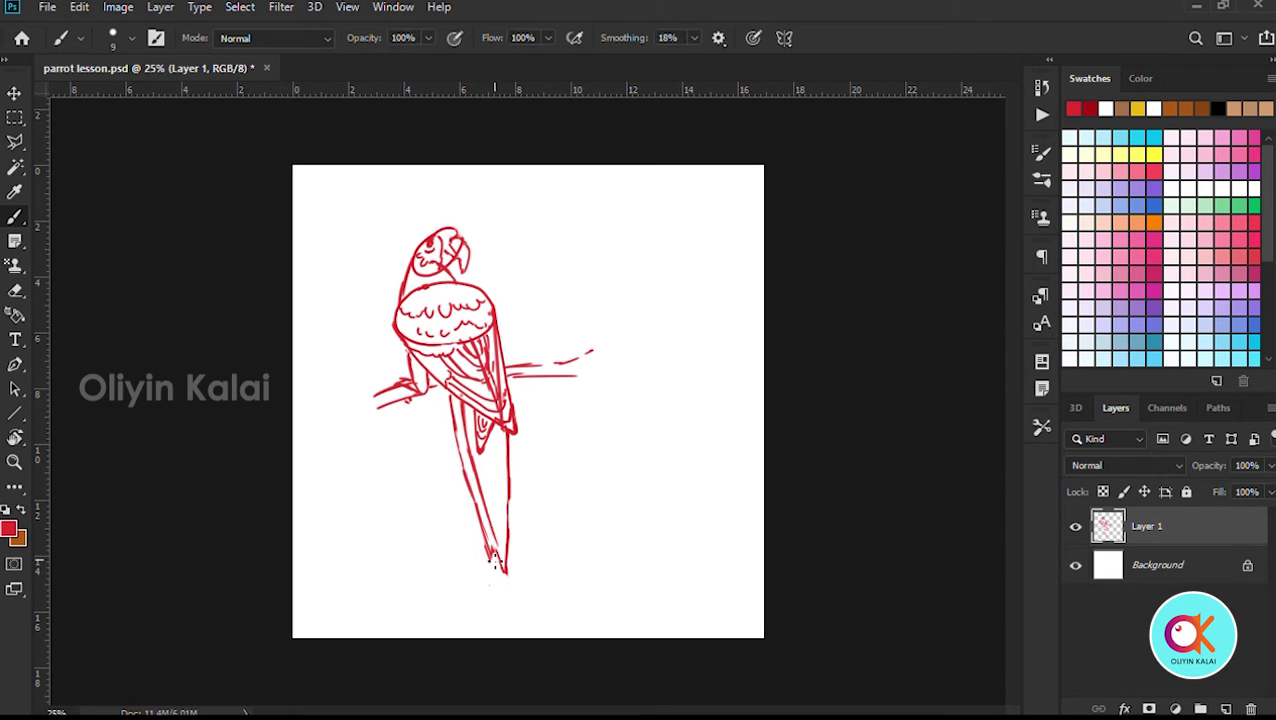
mouse_move(484, 440)
left_mouse_down()
mouse_move(508, 558)
mouse_move(510, 528)
mouse_move(507, 606)
left_mouse_up()
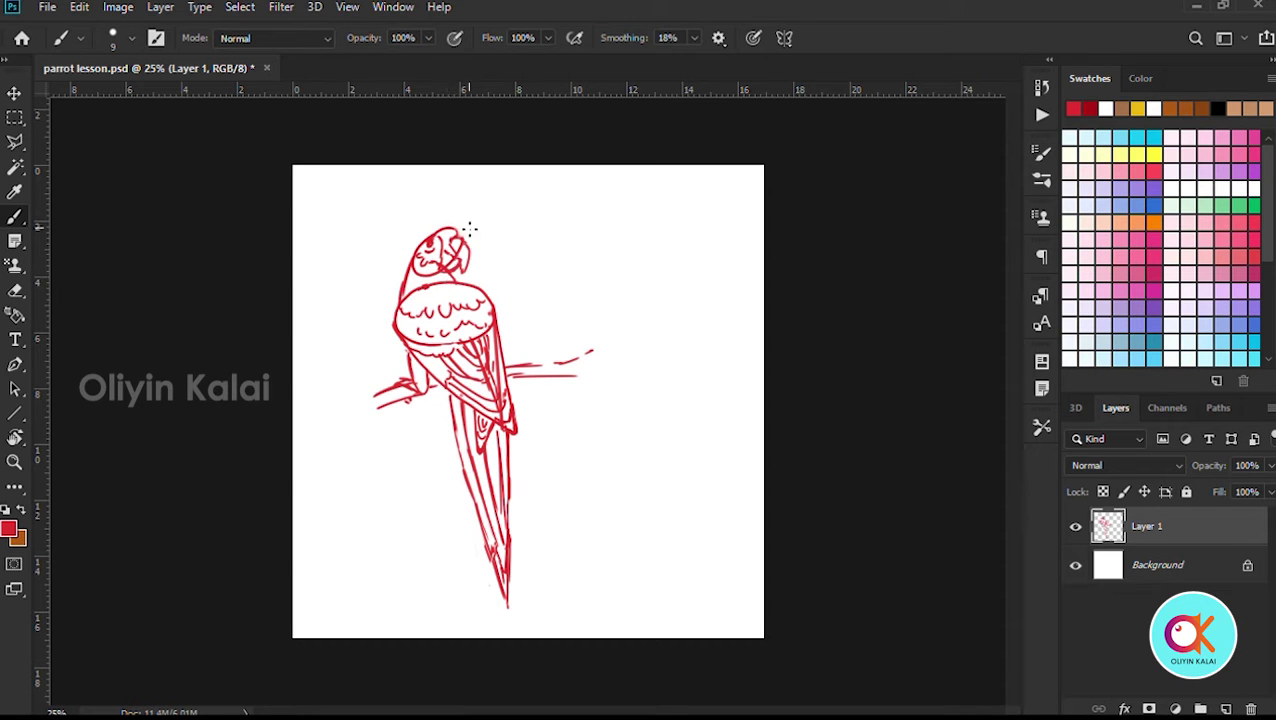
Erase the stray lines inside the beak and redraw the mouth and lower beak
key("e")
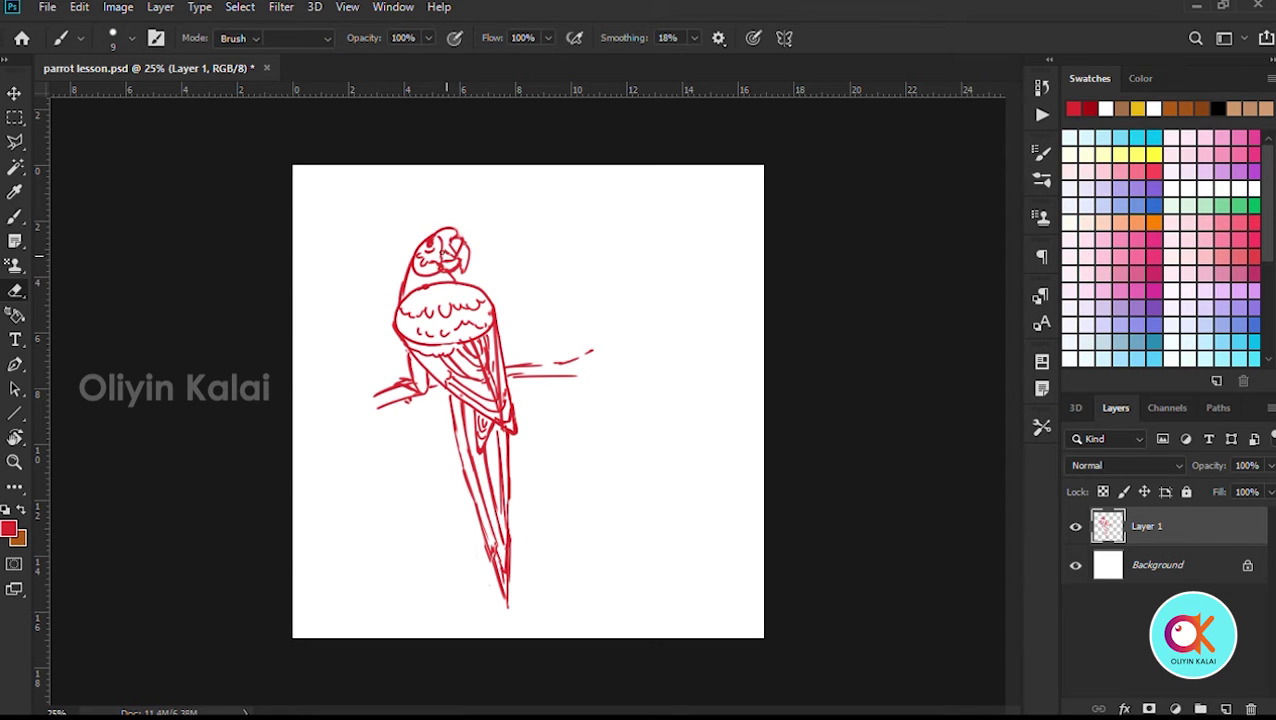
key("b")
key("e")
left_click_drag(443, 256, 454, 258)
key("b")
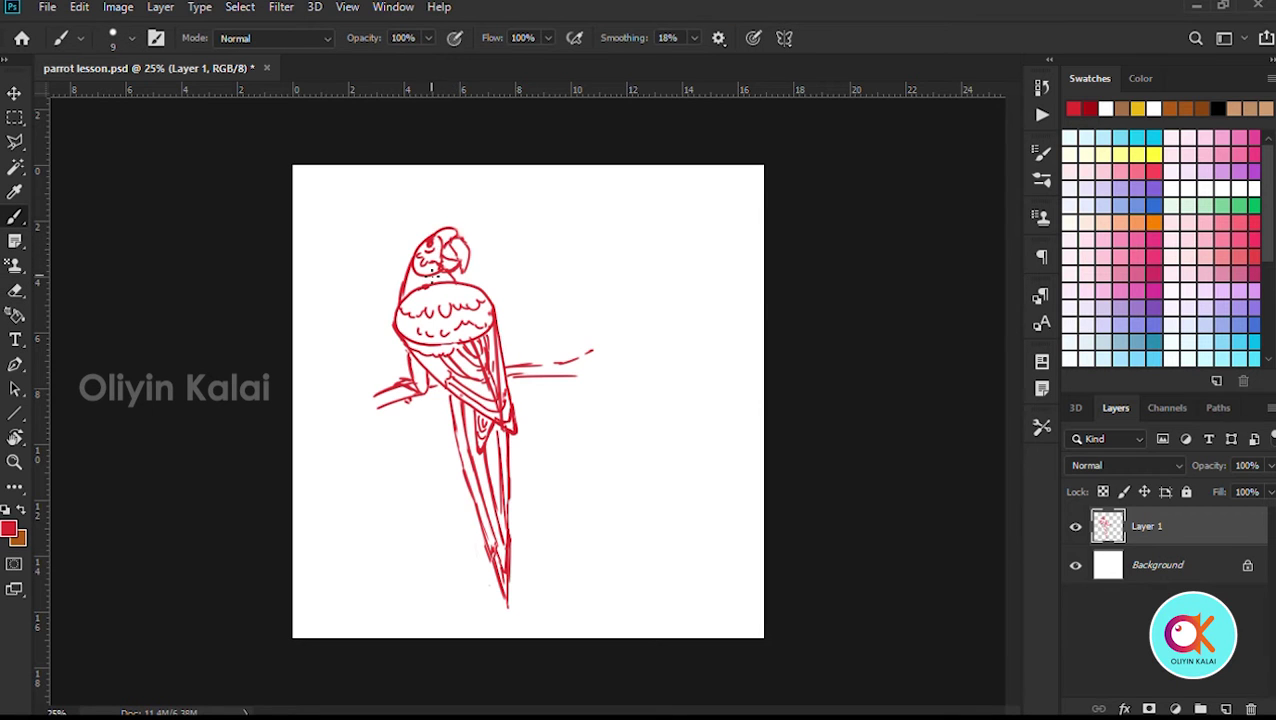
Erase the head and body construction ellipses and sketch small feathers on the neck and upper back
key("e")
left_click_drag(422, 342, 400, 331)
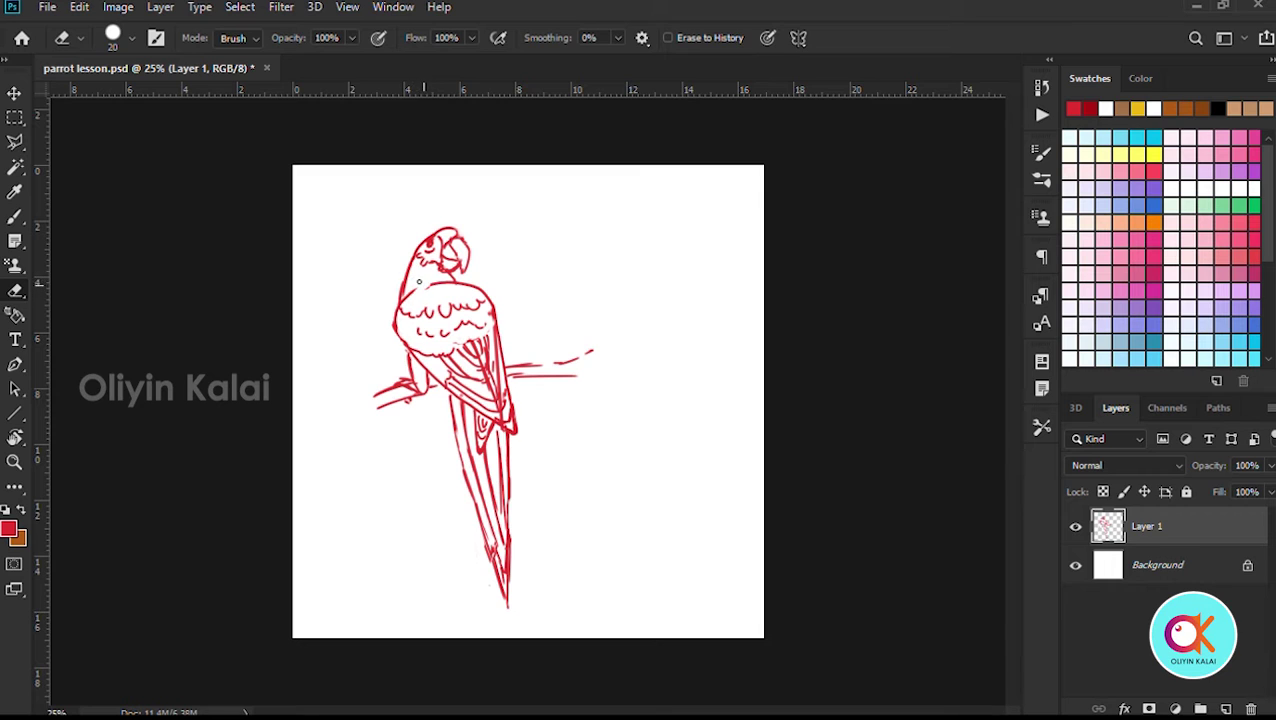
key("b")
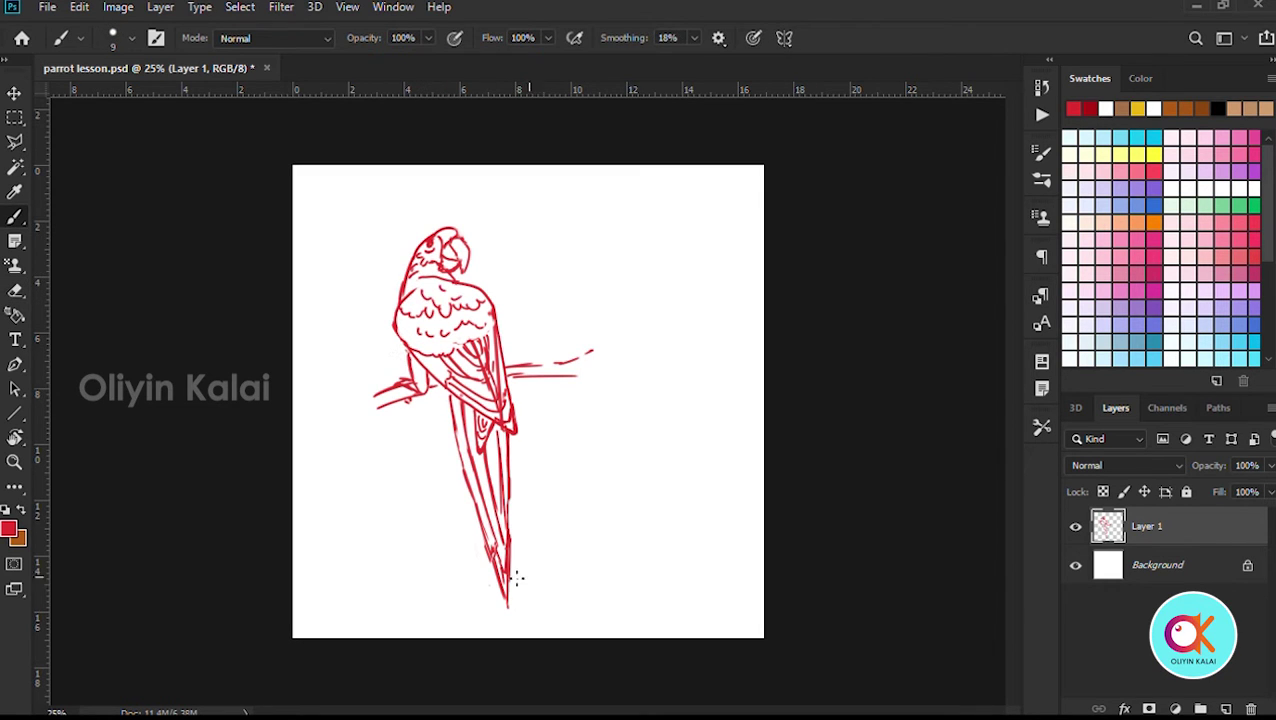
Create a layer beneath the sketch and paint the inner and lower beak dark grey with pressure-controlled opacity
left_click(1185, 565)
left_click(1225, 709)
left_click(9, 528)
left_click(798, 466)
left_click(1160, 386)
left_click(454, 38)
key("ctrl+plus")
key("ctrl+plus")
mouse_move(358, 117)
left_mouse_down()
mouse_move(436, 283)
mouse_move(455, 295)
mouse_move(444, 296)
mouse_move(444, 256)
left_mouse_up()
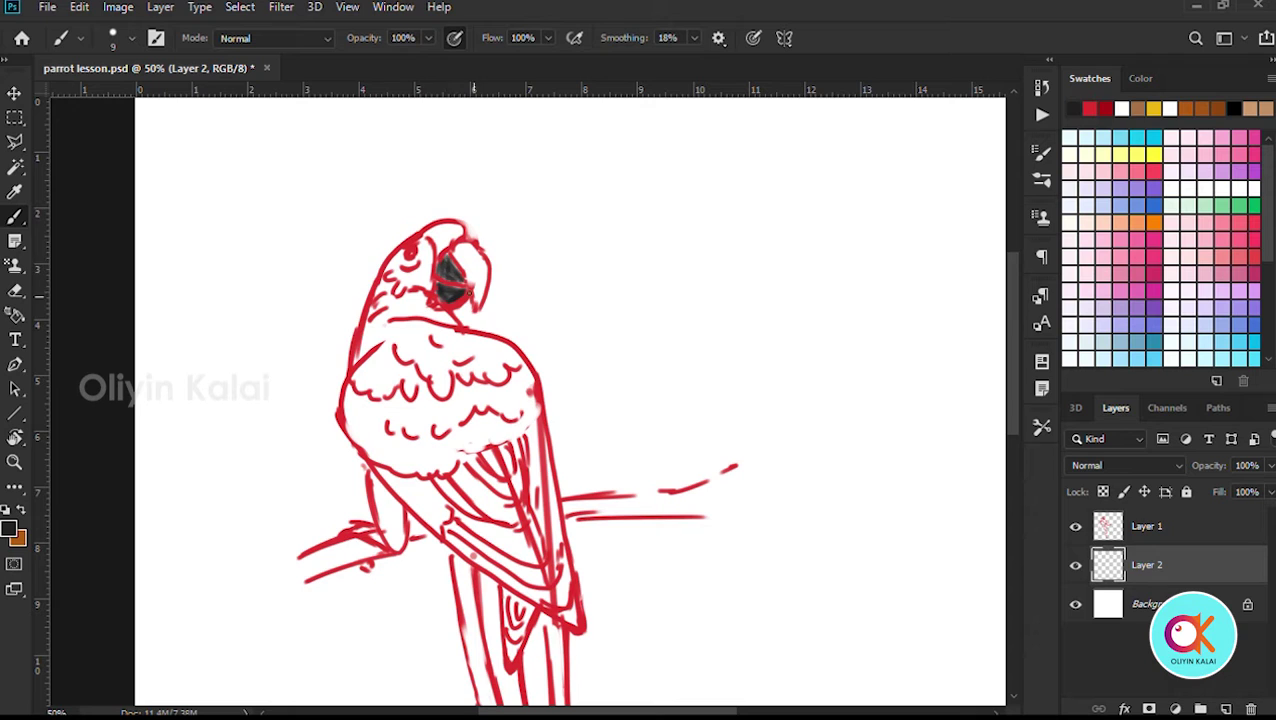
Paint the upper beak olive with a 25 px brush
left_click(9, 529)
left_click(886, 516)
key("Return")
key("bracketright")
key("bracketright")
key("bracketright")
key("bracketright")
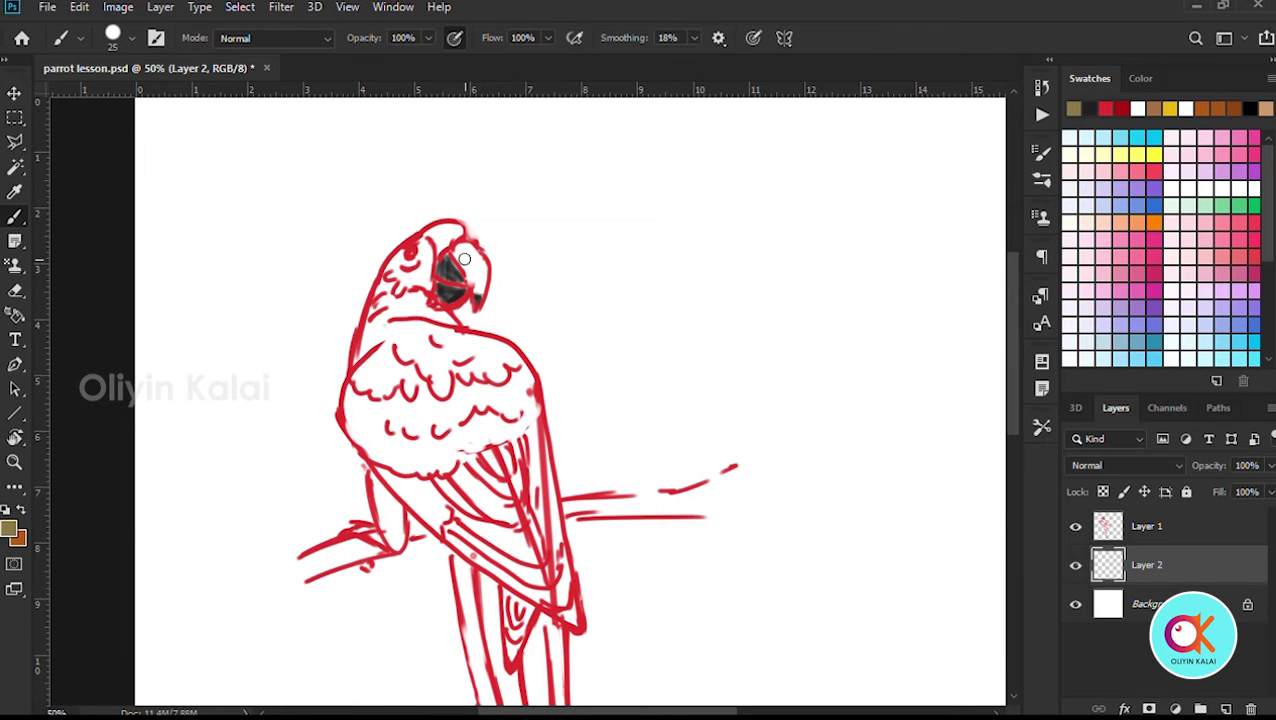
mouse_move(467, 256)
left_mouse_down()
mouse_move(480, 280)
mouse_move(463, 247)
mouse_move(478, 257)
mouse_move(446, 228)
mouse_move(402, 284)
mouse_move(422, 280)
mouse_move(427, 244)
left_mouse_up()
Choose a light khaki and highlight the upper beak with a smaller brush
left_click(9, 529)
left_click(797, 410)
left_click(1162, 398)
key("bracketleft")
key("bracketleft")
key("bracketleft")
Paint the crown of the head dark red and the bare face patch around the eye light grey
left_click(9, 529)
left_click(1042, 437)
left_click(957, 445)
left_click(1162, 398)
key("i")
left_click(1152, 403)
left_click(9, 529)
left_click(777, 436)
left_click(1160, 399)
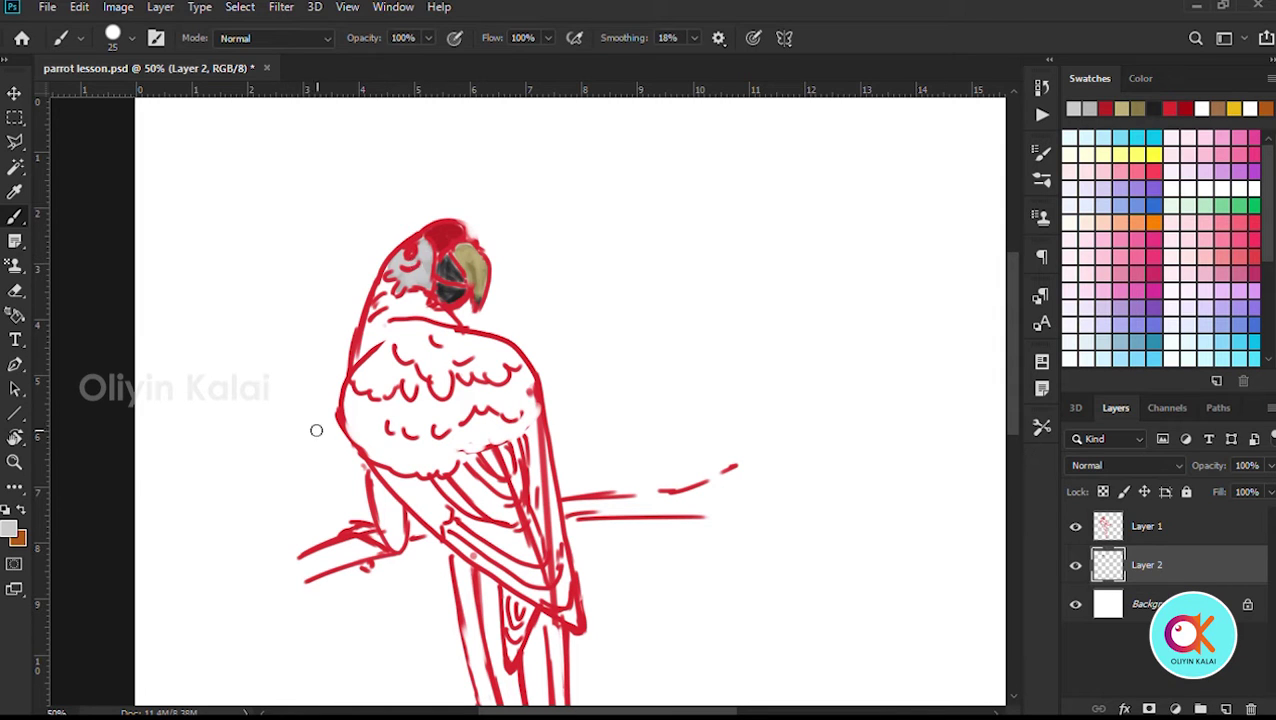
Create a layer above the sketch and paint the pupil of the eye black with a 10 px brush
left_click(9, 529)
left_click(849, 513)
left_click(1160, 399)
left_click(1148, 526)
left_click(1226, 708)
key("bracketleft")
left_click(424, 272)
key("ctrl+z")
key("bracketleft")
key("bracketleft")
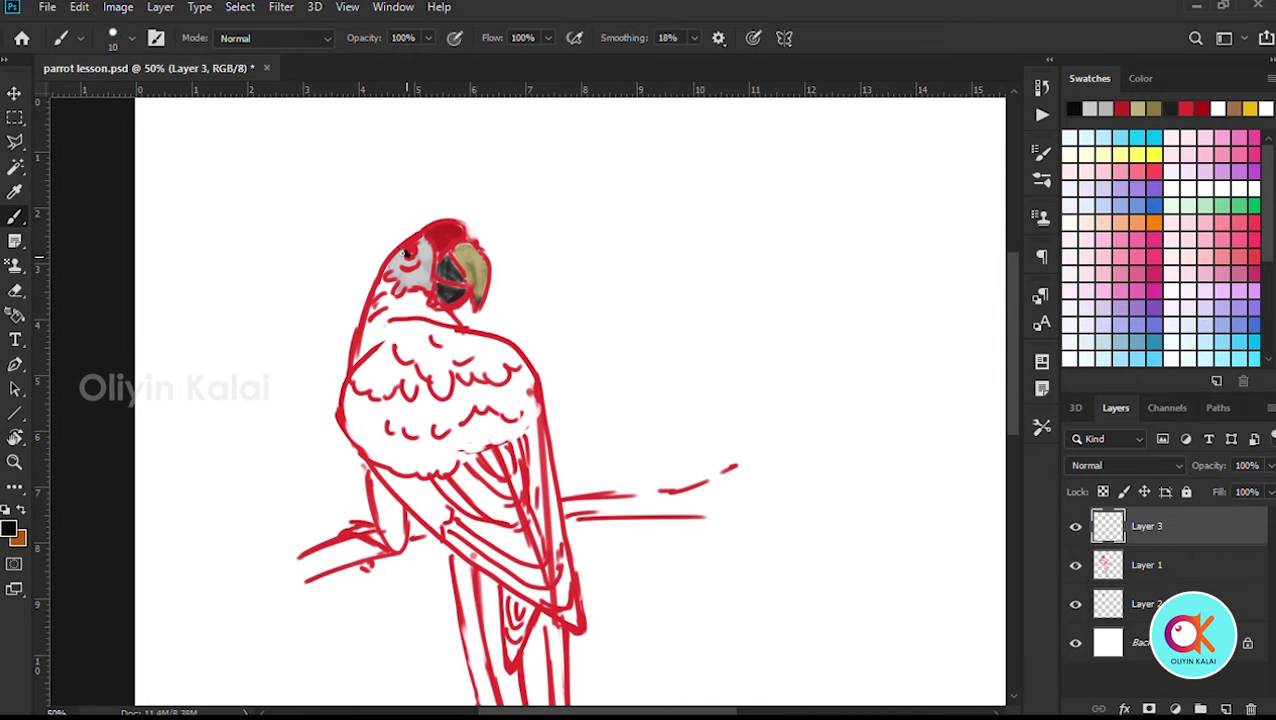
left_click(409, 253)
Outline the eye and draw fine dark lines across the face with a much smaller black brush
key("bracketleft")
key("bracketleft")
key("bracketleft")
key("bracketleft")
key("bracketleft")
left_click_drag(401, 254, 420, 254)
mouse_move(402, 264)
left_mouse_down()
mouse_move(396, 316)
mouse_move(397, 284)
mouse_move(414, 298)
mouse_move(406, 310)
mouse_move(417, 298)
mouse_move(426, 311)
mouse_move(409, 312)
mouse_move(413, 300)
mouse_move(441, 318)
mouse_move(409, 300)
mouse_move(406, 312)
mouse_move(424, 300)
mouse_move(453, 323)
left_mouse_up()
Colour around the eye with muted khaki and fill the lower cheek with sampled grey-pink tones
left_click(9, 529)
left_click(474, 268)
left_click(1160, 399)
left_click(394, 265)
key("bracketright")
key("bracketright")
key("bracketright")
left_click(394, 284, "alt")
left_click(394, 275, "alt")
Sample the crown's dark red and paint the back of the head and neck on Layer 2 with a 20 px brush
left_click(14, 532)
left_click(445, 236)
key("Return")
key("bracketright")
key("bracketright")
key("bracketright")
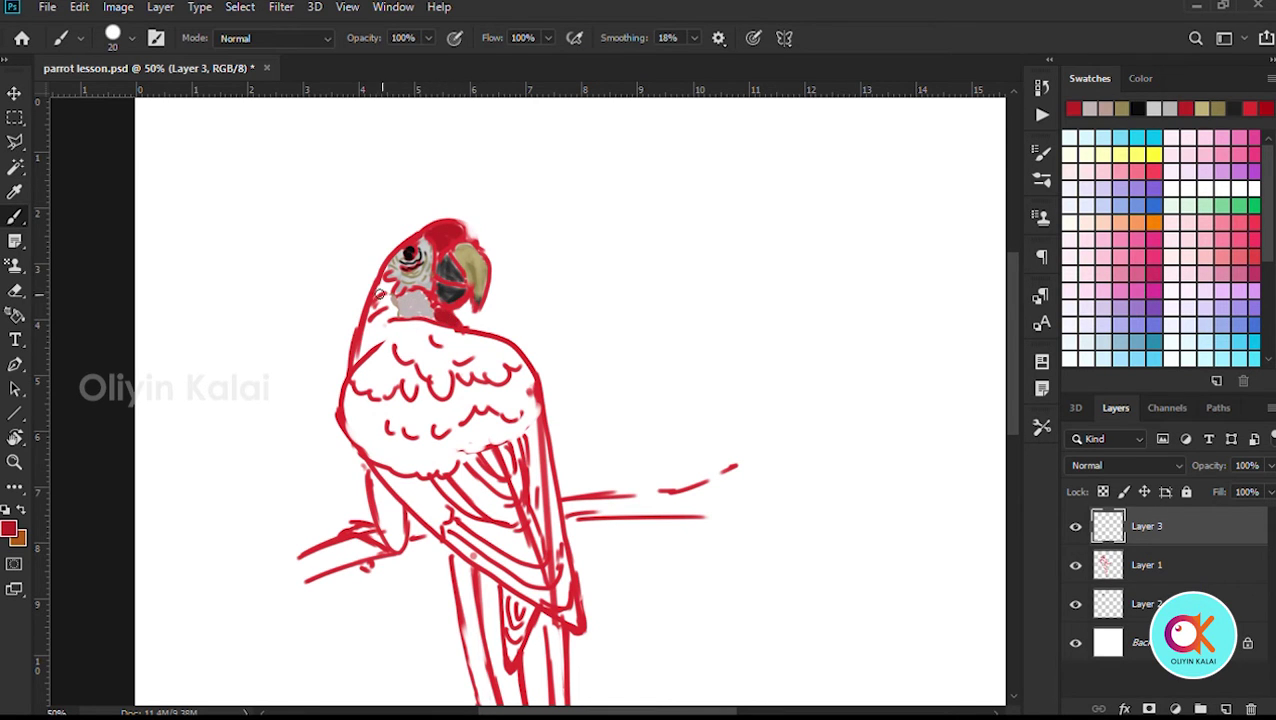
left_click_drag(379, 293, 374, 333)
key("ctrl+z")
key("alt+bracketleft")
key("alt+bracketleft")
mouse_move(385, 266)
left_mouse_down()
mouse_move(385, 316)
mouse_move(356, 379)
mouse_move(412, 351)
left_mouse_up()
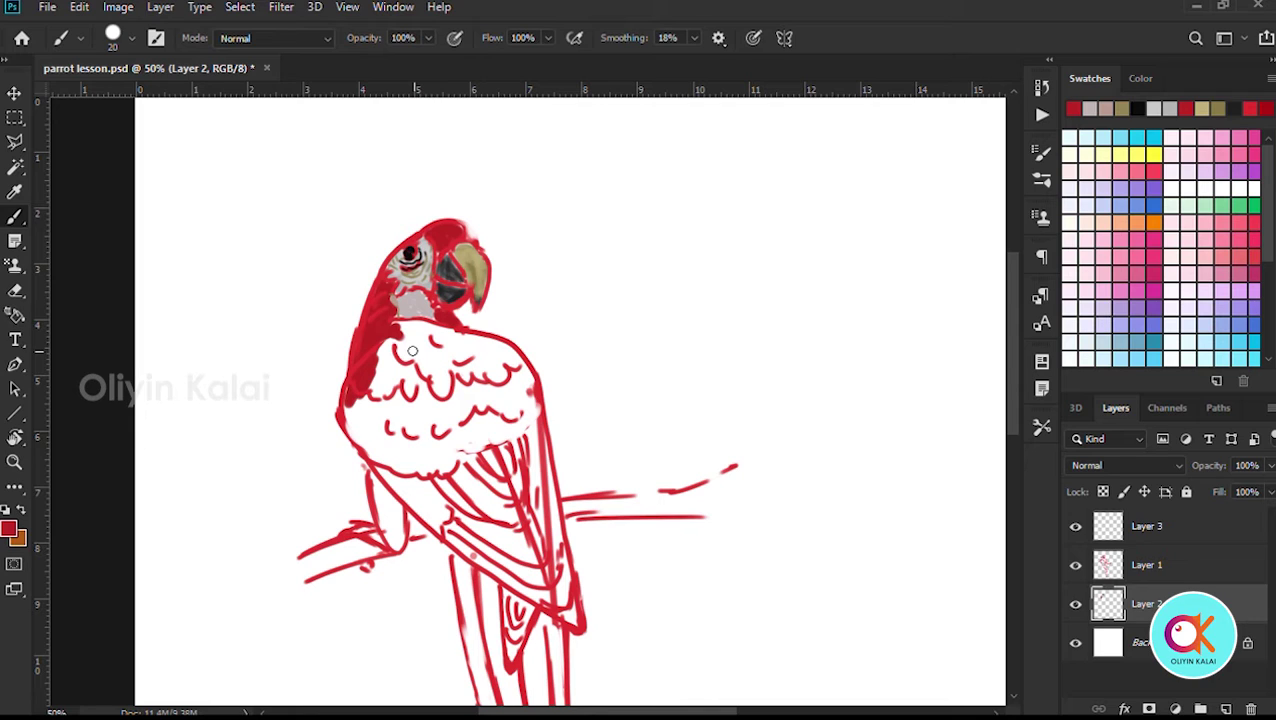
Fill the upper back feathers with a brighter red down to the scalloped edge
left_click(411, 268, "alt")
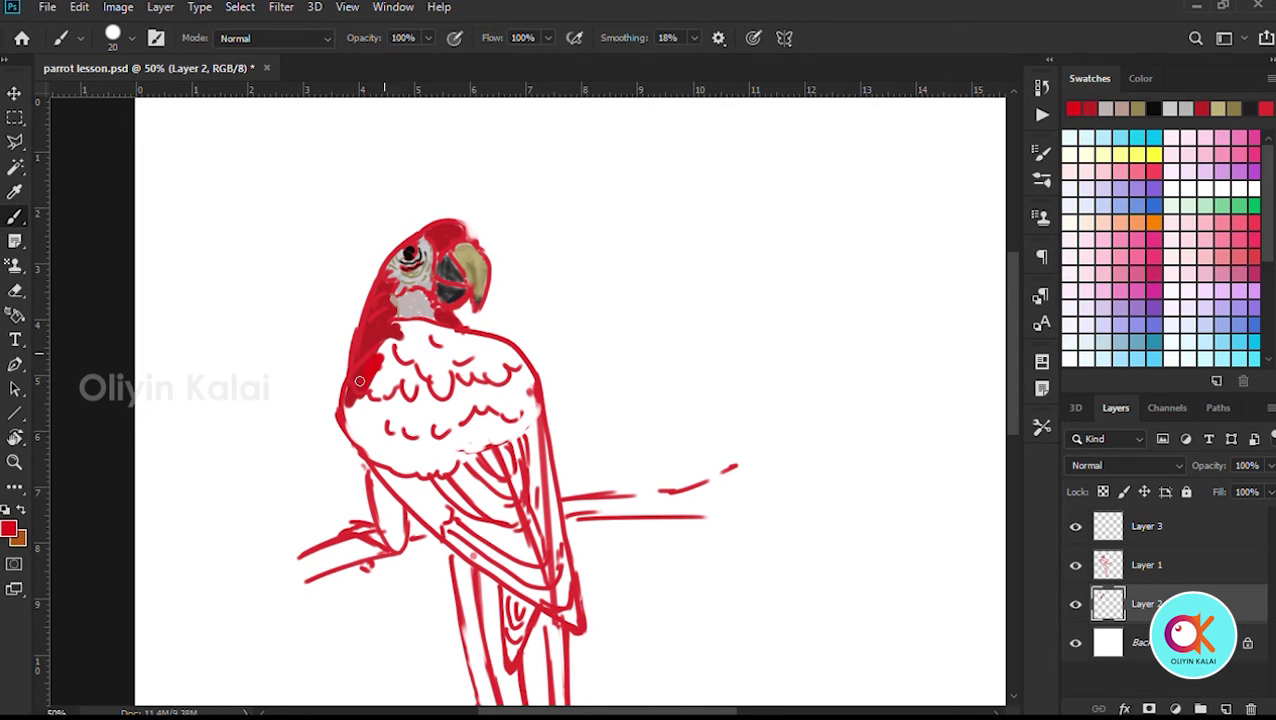
left_click_drag(377, 358, 357, 430)
key("ctrl+z")
key("ctrl+z")
key("ctrl+z")
mouse_move(379, 355)
left_mouse_down()
mouse_move(382, 389)
mouse_move(381, 346)
mouse_move(356, 350)
mouse_move(386, 322)
mouse_move(408, 391)
mouse_move(425, 371)
mouse_move(443, 375)
mouse_move(384, 316)
mouse_move(384, 286)
mouse_move(432, 330)
mouse_move(419, 341)
mouse_move(442, 359)
mouse_move(483, 345)
mouse_move(515, 360)
left_mouse_up()
Shade the gaps and lower edges of the red feathers in black with a 10 px pressure-opacity brush
scroll(474, 457, "down", 1)
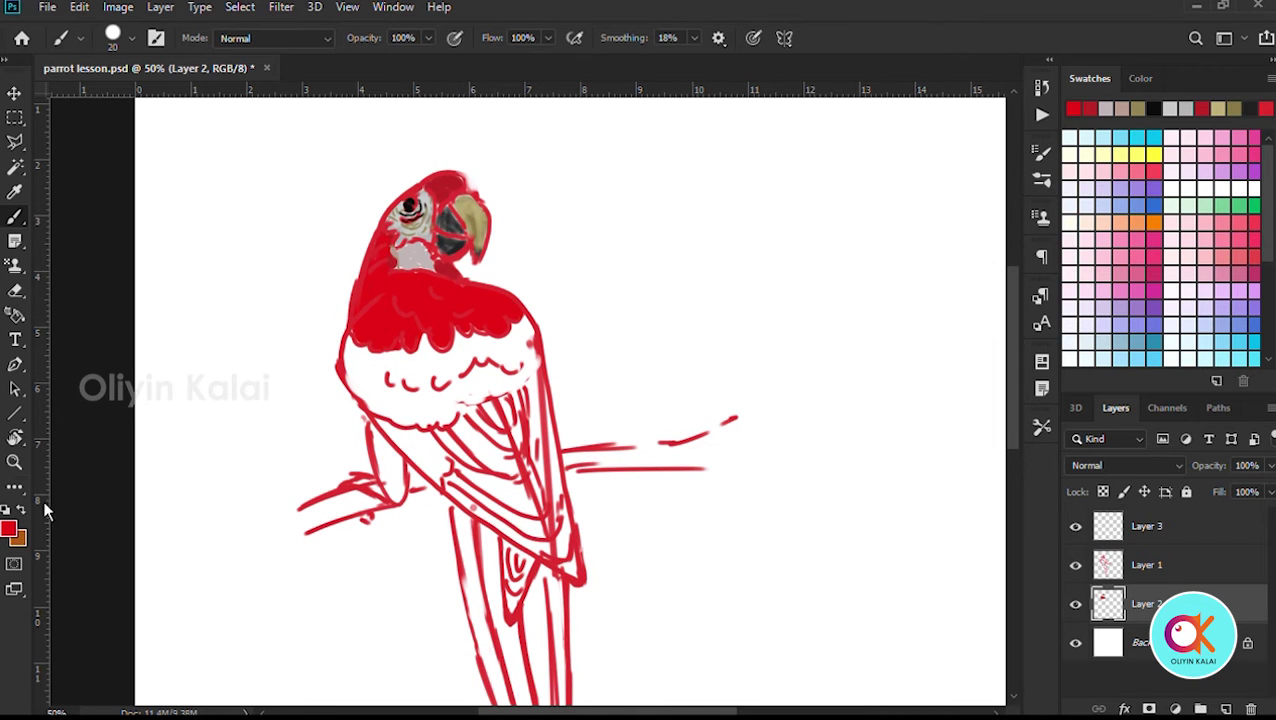
left_click(9, 528)
left_click(455, 38)
key("bracketleft")
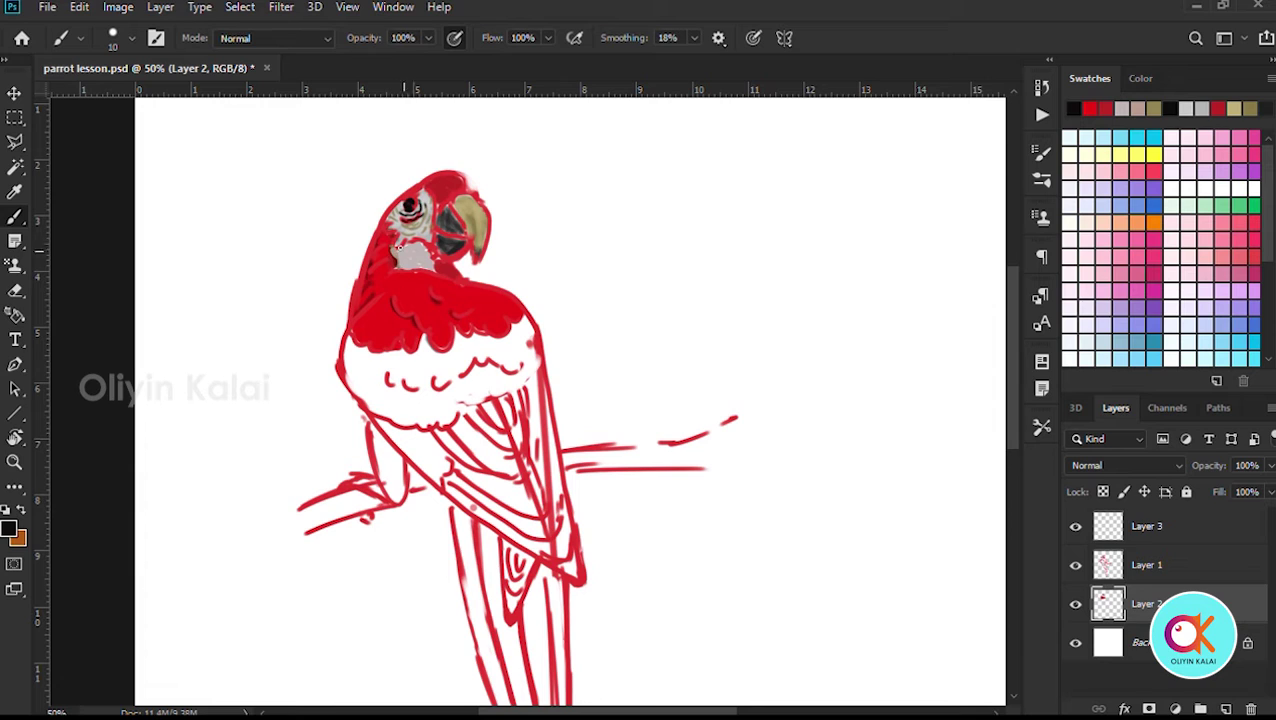
mouse_move(455, 336)
left_mouse_down()
mouse_move(380, 350)
mouse_move(347, 338)
left_mouse_up()
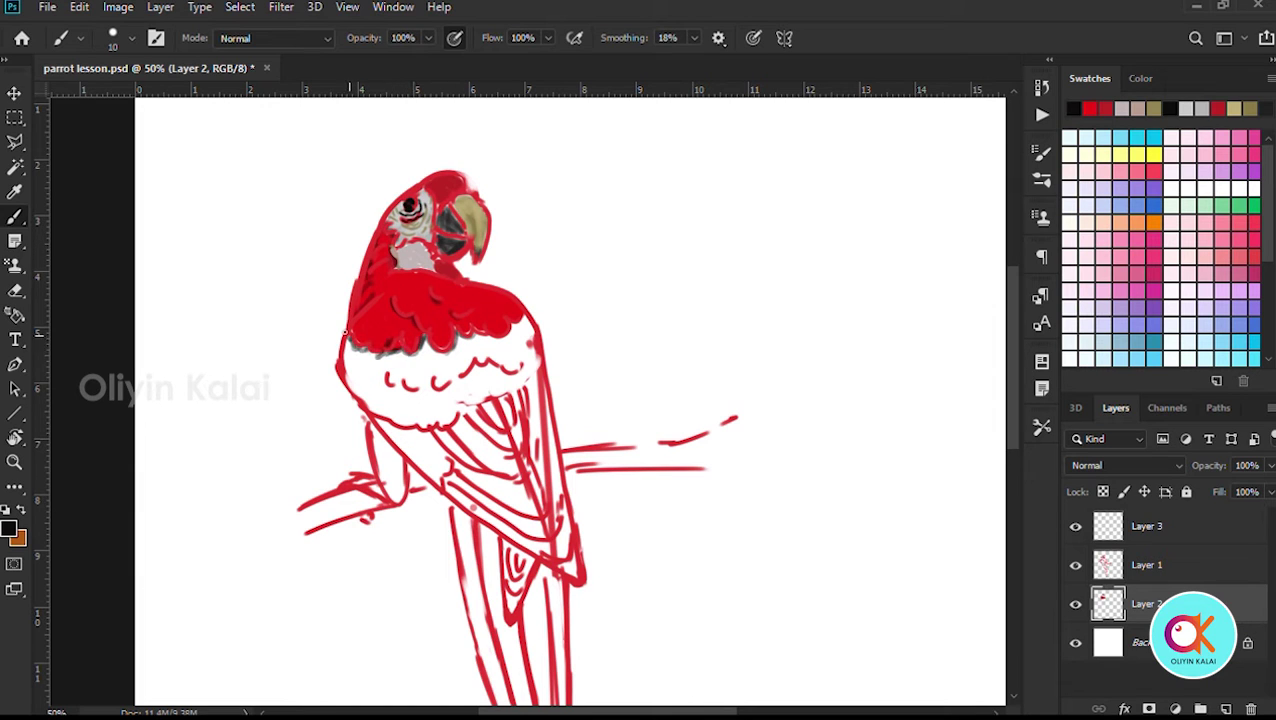
left_click_drag(507, 325, 505, 336)
Create a layer just above the background and paint the feather band below the red area solid yellow
left_click(1160, 643)
left_click(1226, 709)
left_click(9, 528)
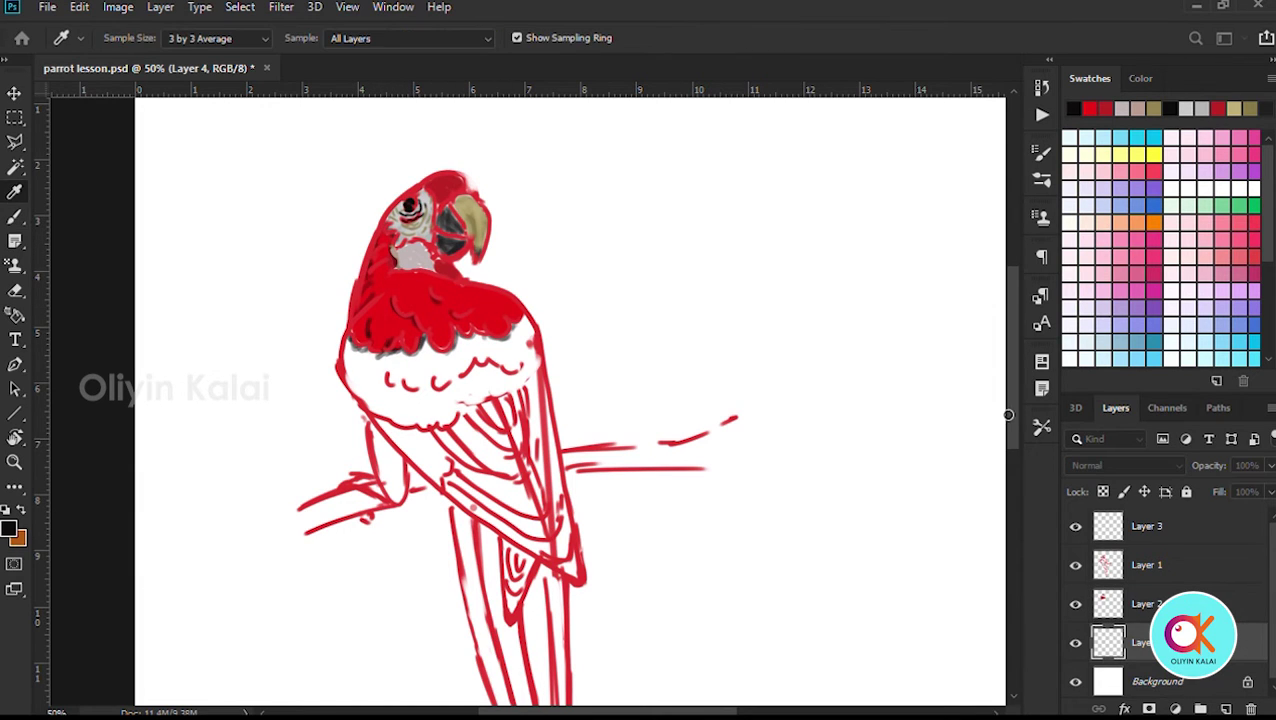
left_click(1001, 434)
left_click(455, 38)
key("bracketright")
key("bracketright")
key("bracketright")
mouse_move(353, 353)
left_mouse_down()
mouse_move(364, 392)
mouse_move(422, 360)
mouse_move(440, 395)
mouse_move(530, 345)
mouse_move(517, 388)
mouse_move(411, 422)
left_mouse_up()
Shade the yellow feather band with diagonal olive strokes and thin dark red lines using a fine pressure-opacity brush
key("bracketleft")
left_click(9, 528)
left_click(885, 523)
left_click(1165, 410)
key("bracketleft")
key("bracketleft")
key("bracketleft")
key("bracketleft")
key("bracketleft")
key("bracketleft")
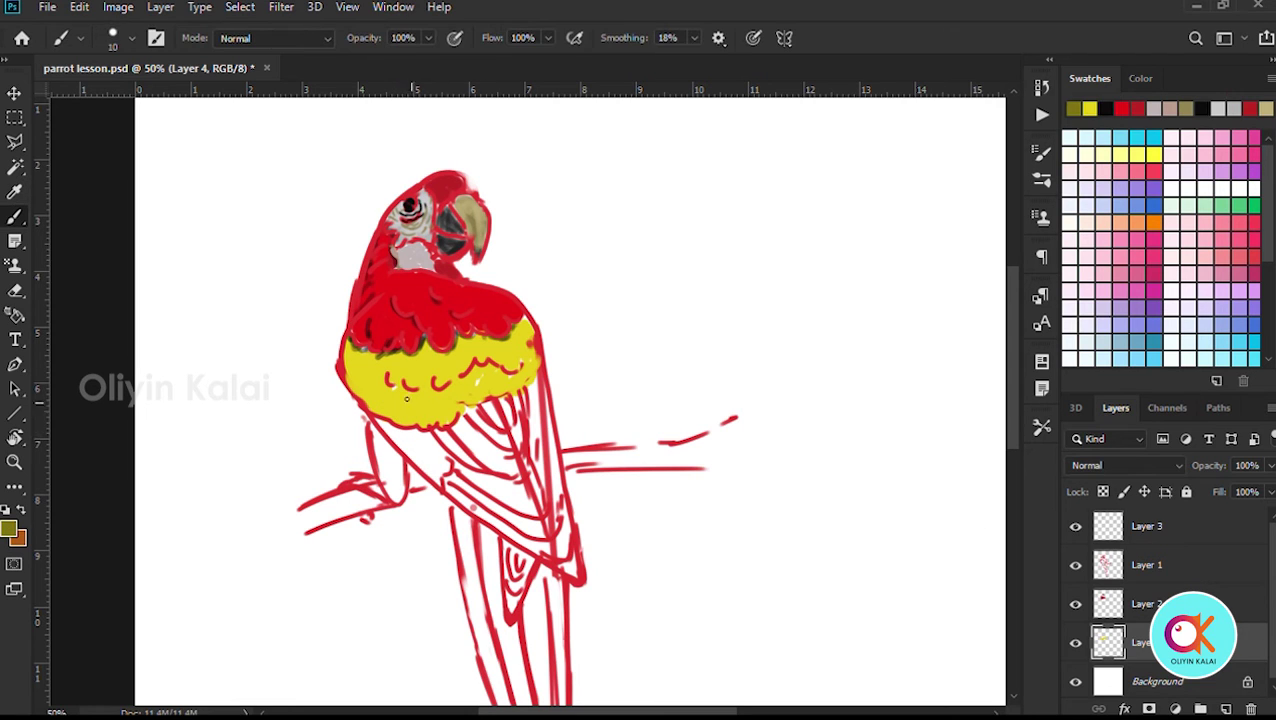
left_click(454, 38)
mouse_move(468, 360)
left_mouse_down()
mouse_move(505, 362)
mouse_move(526, 320)
left_mouse_up()
mouse_move(436, 348)
left_mouse_down()
mouse_move(452, 384)
mouse_move(352, 376)
mouse_move(402, 405)
mouse_move(432, 405)
mouse_move(533, 366)
left_mouse_up()
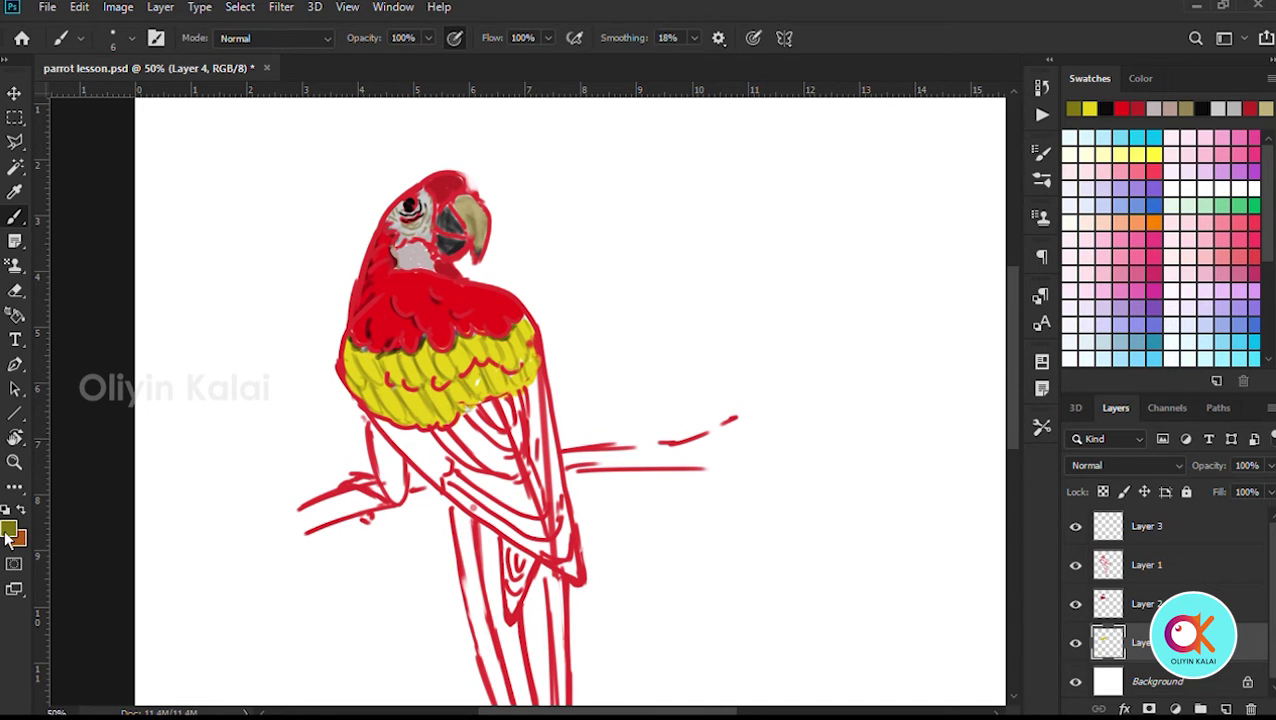
left_click(378, 360, "alt")
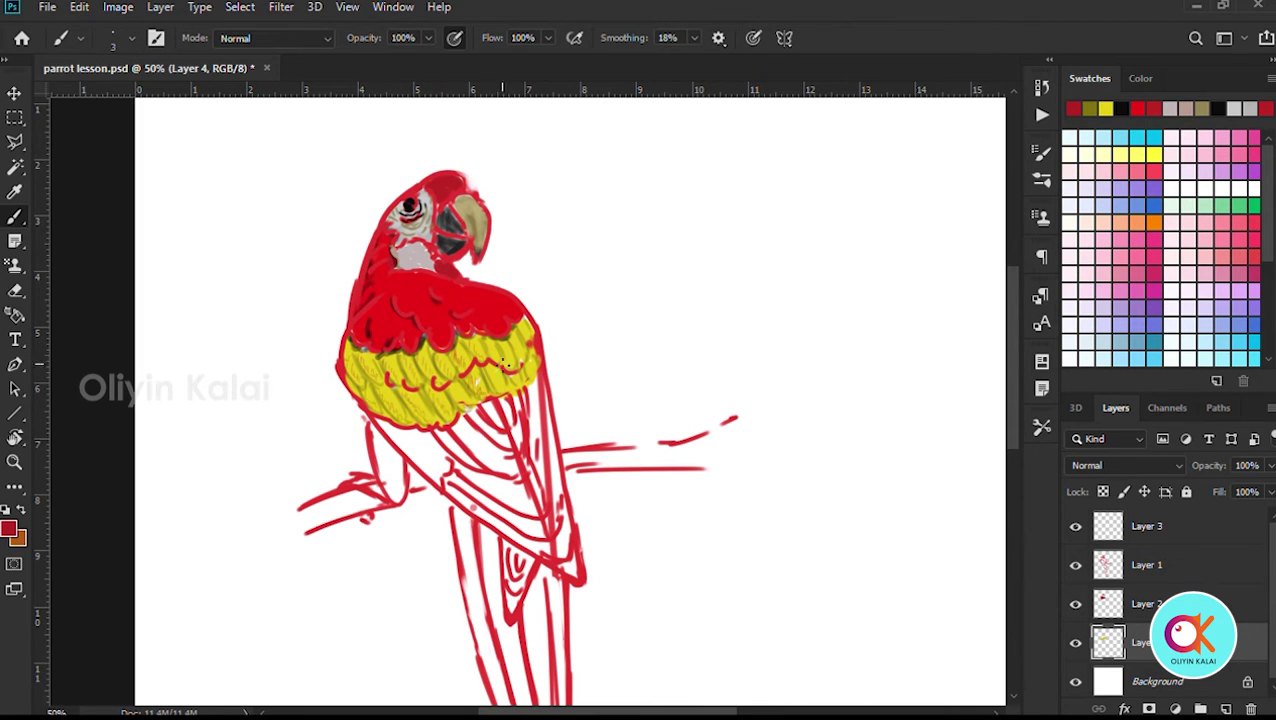
left_click_drag(541, 368, 514, 290)
Create a layer just above the background and fill the wing feathers below the yellow band with teal
left_click(1184, 681)
left_click(1226, 709)
left_click(9, 528)
left_click(1004, 526)
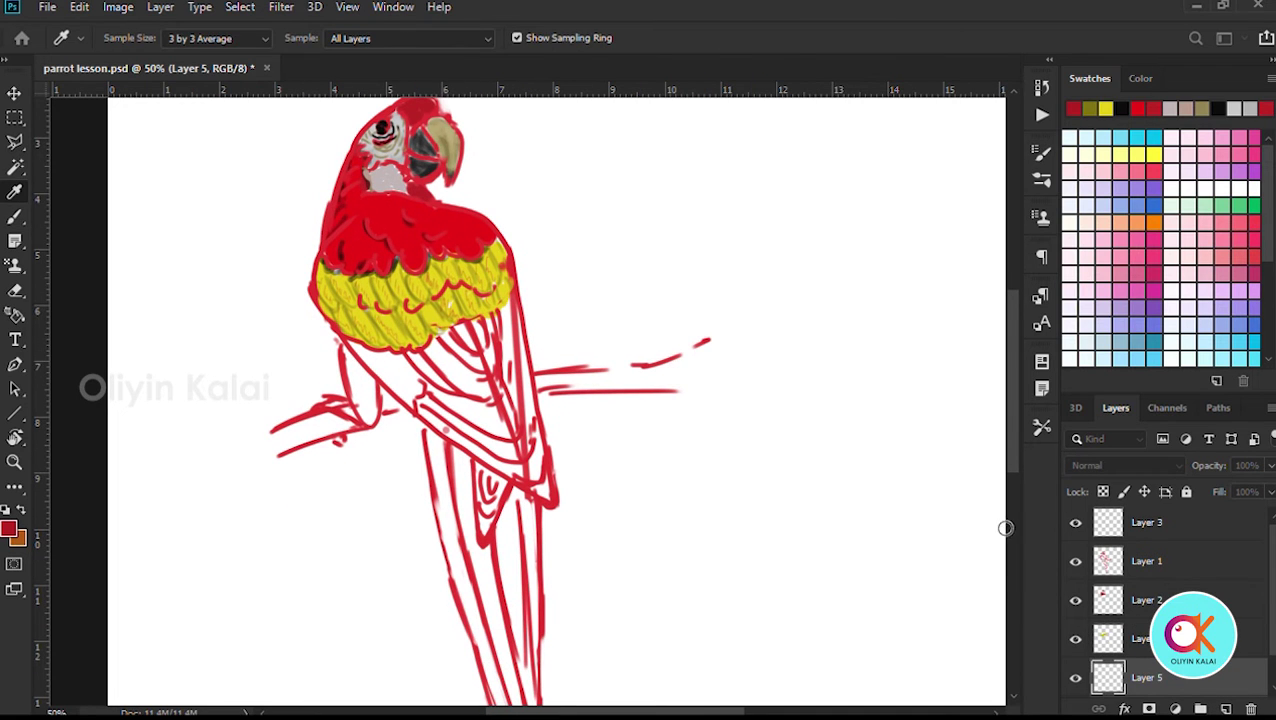
key("Return")
key("bracketright")
key("bracketright")
key("bracketright")
key("bracketright")
key("bracketright")
key("bracketright")
key("bracketright")
key("bracketright")
key("bracketright")
key("bracketright")
key("bracketright")
key("bracketright")
key("bracketright")
mouse_move(509, 448)
left_mouse_down()
mouse_move(441, 395)
mouse_move(416, 403)
mouse_move(465, 400)
mouse_move(500, 330)
mouse_move(515, 336)
mouse_move(540, 457)
mouse_move(520, 472)
left_mouse_up()
Paint the wing tip and the lower edge of the wing in dark teal with a 20 px brush
key("i")
left_click(778, 575)
key("Return")
key("bracketleft")
key("bracketleft")
key("bracketleft")
key("bracketleft")
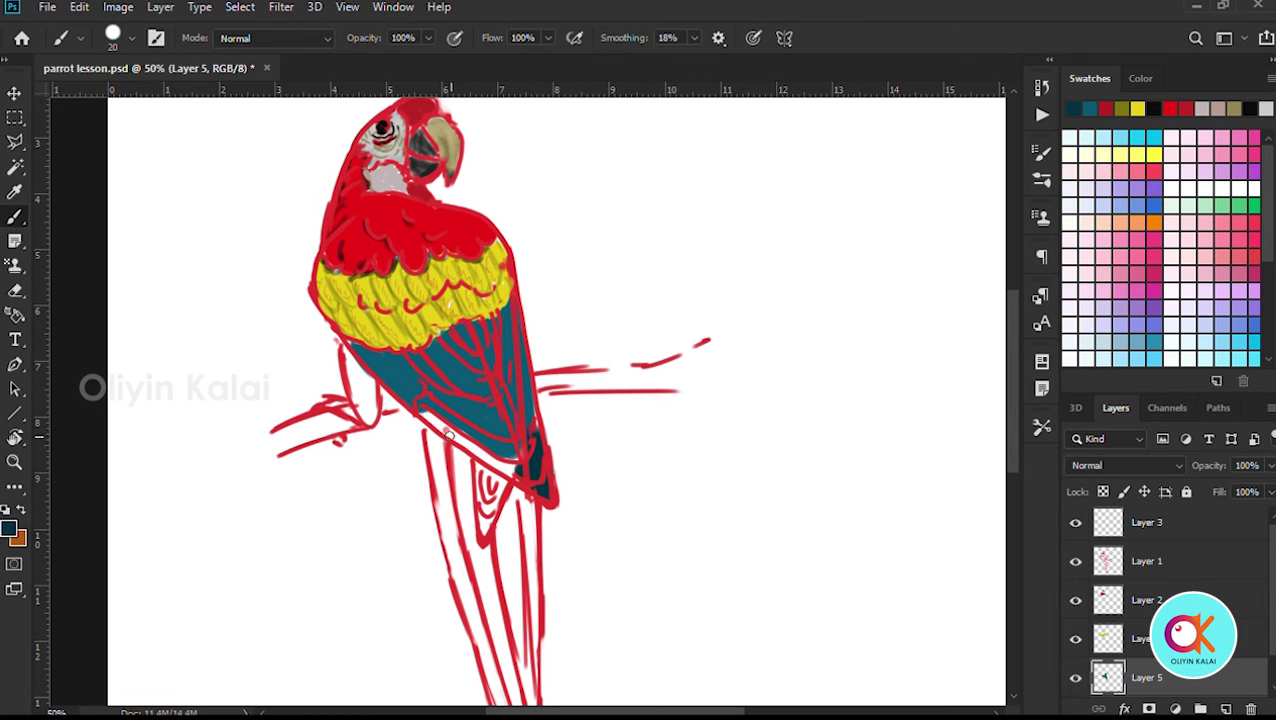
mouse_move(425, 414)
left_mouse_down()
mouse_move(508, 467)
mouse_move(527, 462)
left_mouse_up()
Shade the middle wing feathers in a deep teal with a 9 px pressure-opacity brush
left_click(8, 528)
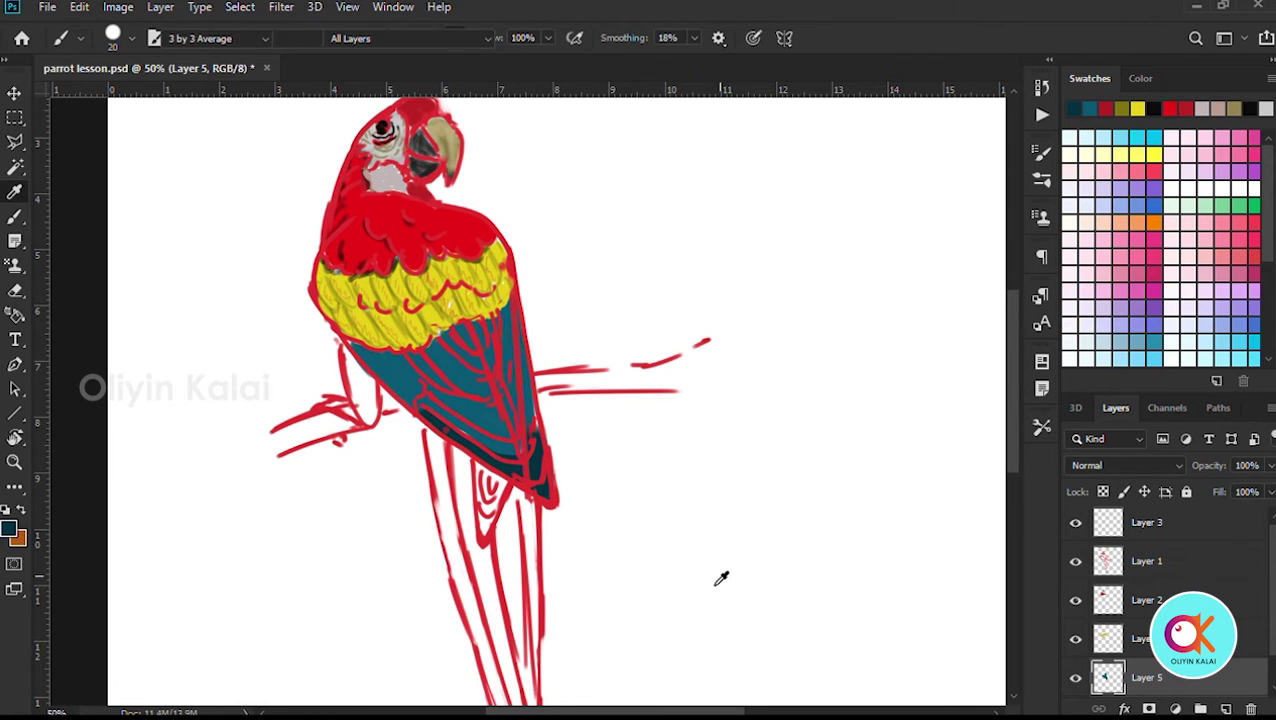
left_click(717, 583)
key("Return")
left_click(455, 38)
key("bracketleft")
key("bracketleft")
key("bracketleft")
left_click_drag(458, 398, 488, 424)
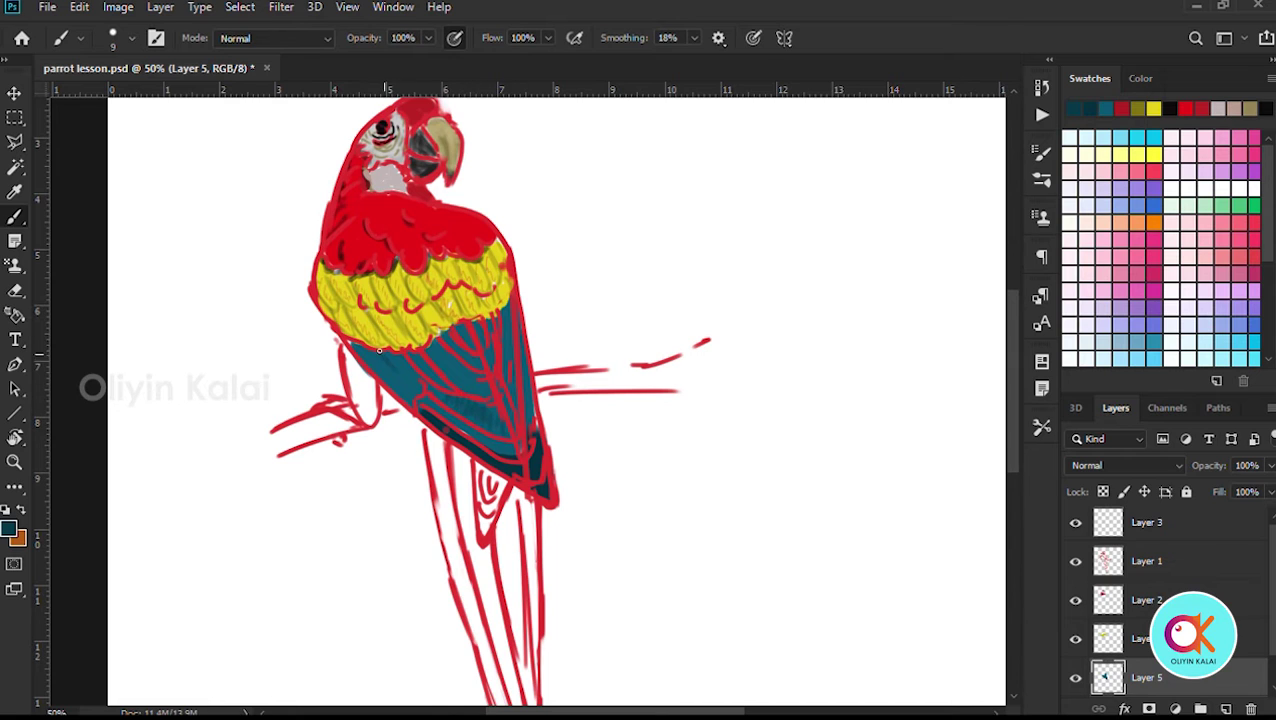
Add short near-black teal strokes across the wing feathers to separate them
left_click(8, 528)
left_click(715, 592)
key("Return")
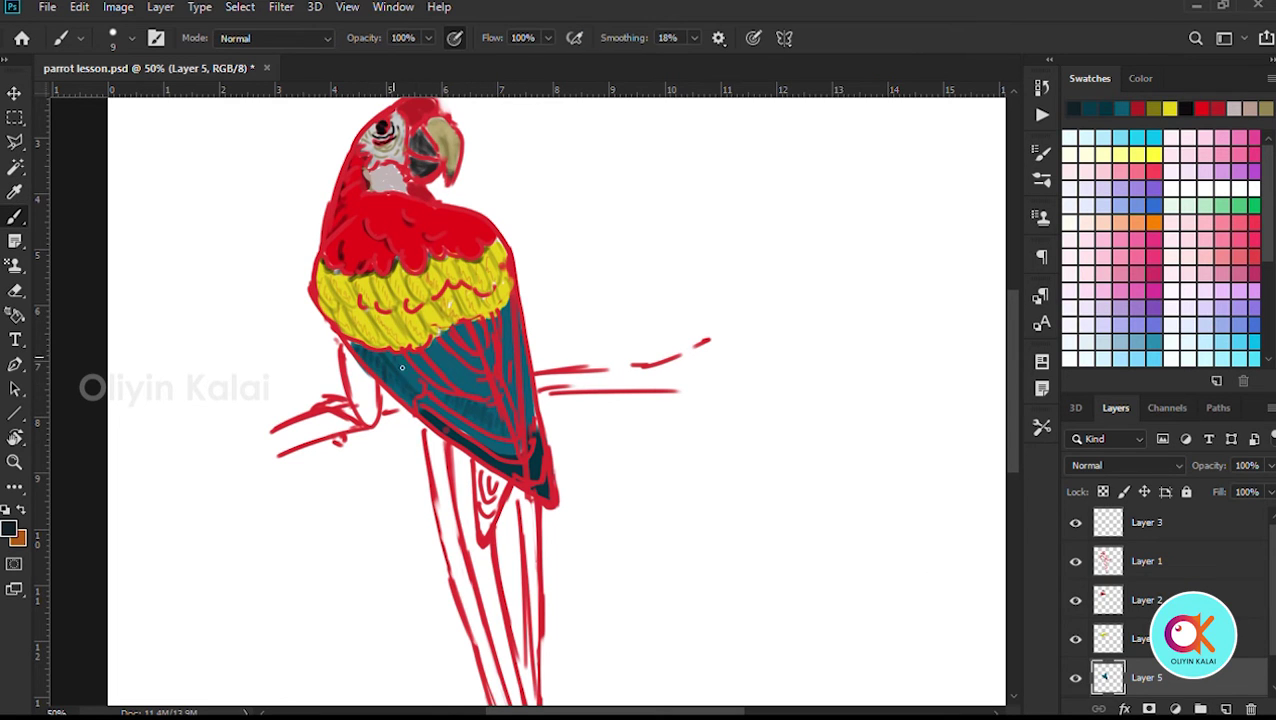
mouse_move(417, 352)
left_mouse_down()
mouse_move(440, 379)
mouse_move(444, 367)
left_mouse_up()
mouse_move(464, 371)
left_mouse_down()
mouse_move(468, 387)
mouse_move(472, 363)
left_mouse_up()
left_click_drag(508, 320, 512, 383)
mouse_move(462, 408)
left_mouse_down()
mouse_move(472, 428)
mouse_move(464, 372)
mouse_move(493, 387)
mouse_move(452, 402)
mouse_move(481, 445)
left_mouse_up()
Highlight the wing feathers in light blue with a 5 px brush, keeping light blue as background colour and sampling dark teal
left_click(490, 399, "alt")
key("bracketleft")
key("bracketleft")
key("bracketleft")
key("bracketleft")
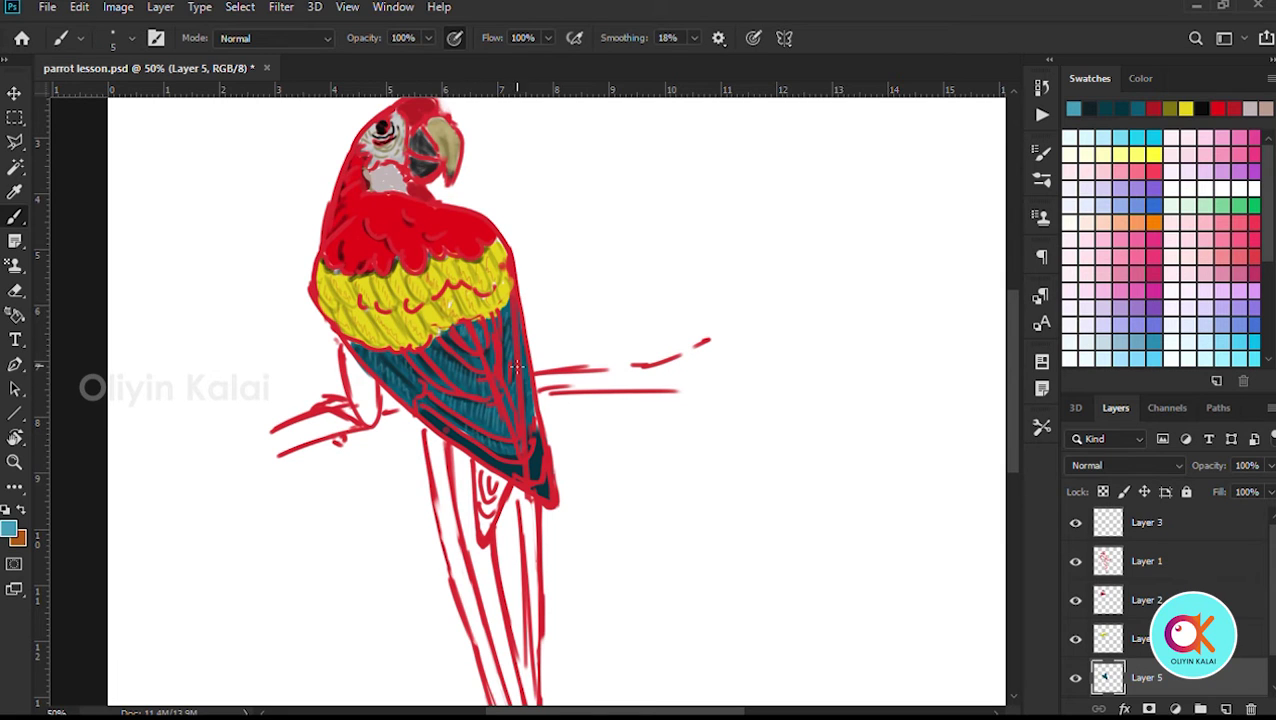
key("i")
left_click(523, 482, "alt")
left_click(23, 511)
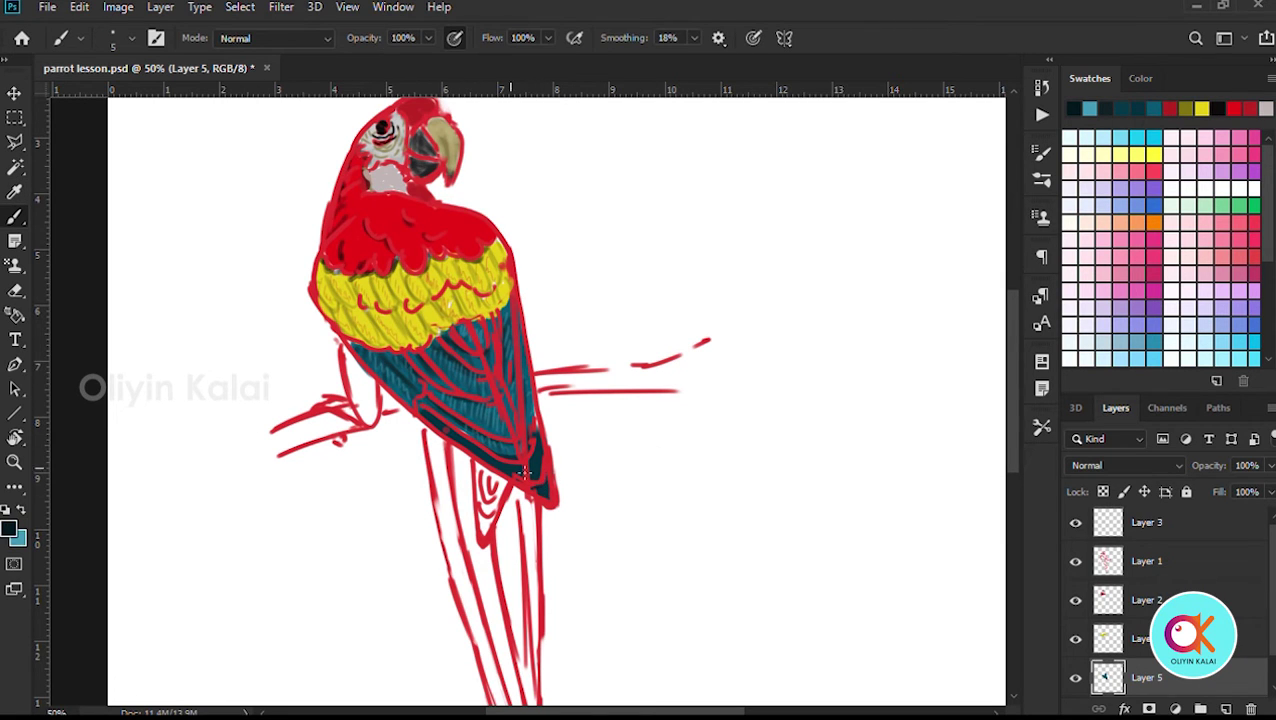
Fill the parrot's upper leg with red sampled from the head and shade it in dark red with a 10 px brush
left_click(440, 228, "alt")
left_click(9, 529)
left_click(454, 38)
key("bracketright")
key("bracketright")
key("bracketright")
key("bracketright")
key("bracketright")
key("bracketright")
key("bracketright")
left_click_drag(345, 346, 365, 425)
key("b")
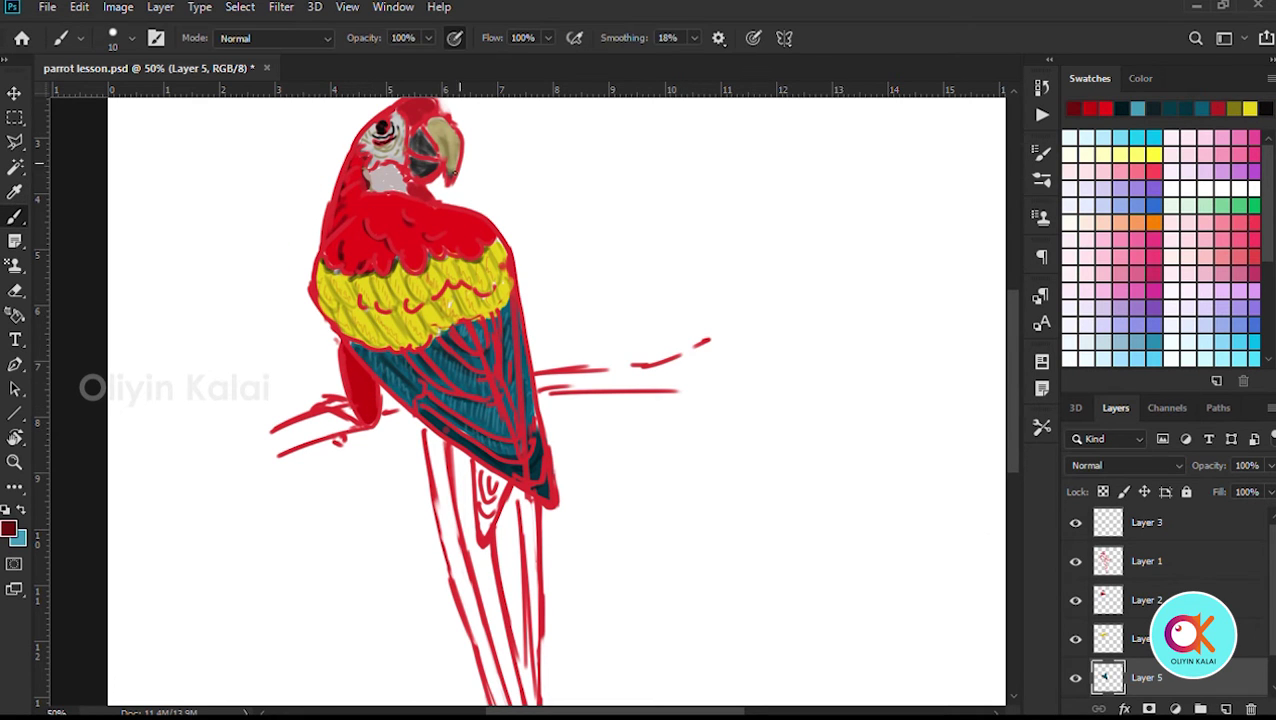
Create a layer above Layer 1 and paint the foot and claws black with the 10 px brush
left_click(9, 529)
left_click(966, 622)
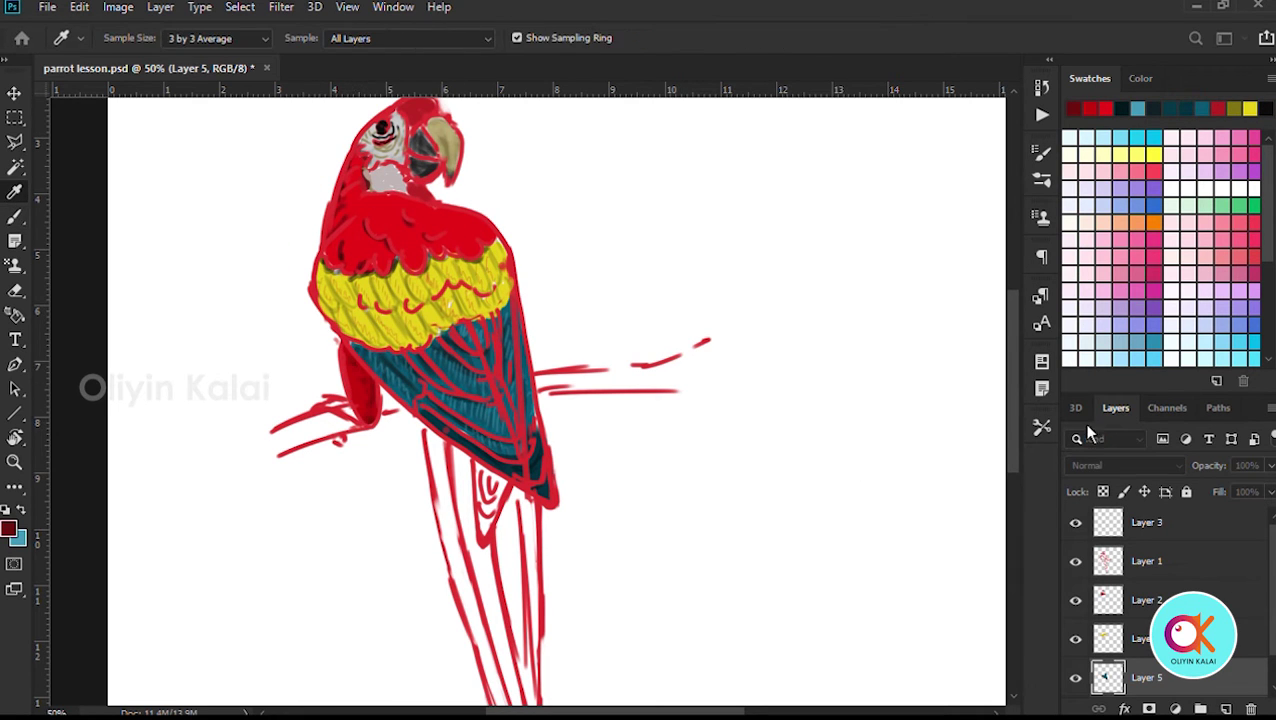
left_click(1085, 428)
mouse_move(329, 402)
left_mouse_down()
mouse_move(346, 409)
mouse_move(337, 403)
left_mouse_up()
left_click(1180, 562)
left_click(1226, 708)
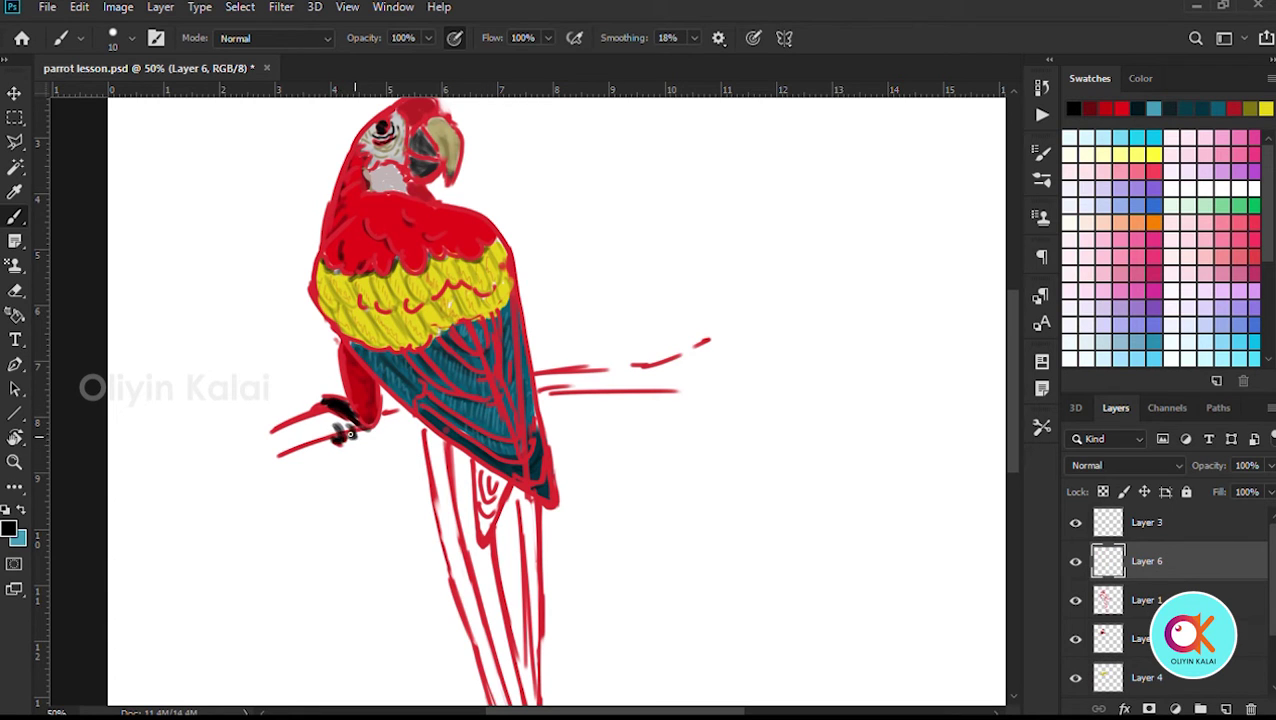
Paint both sides of the branch dark brown on a new layer below Layer 1 with a 30 to 40 px brush
key("i")
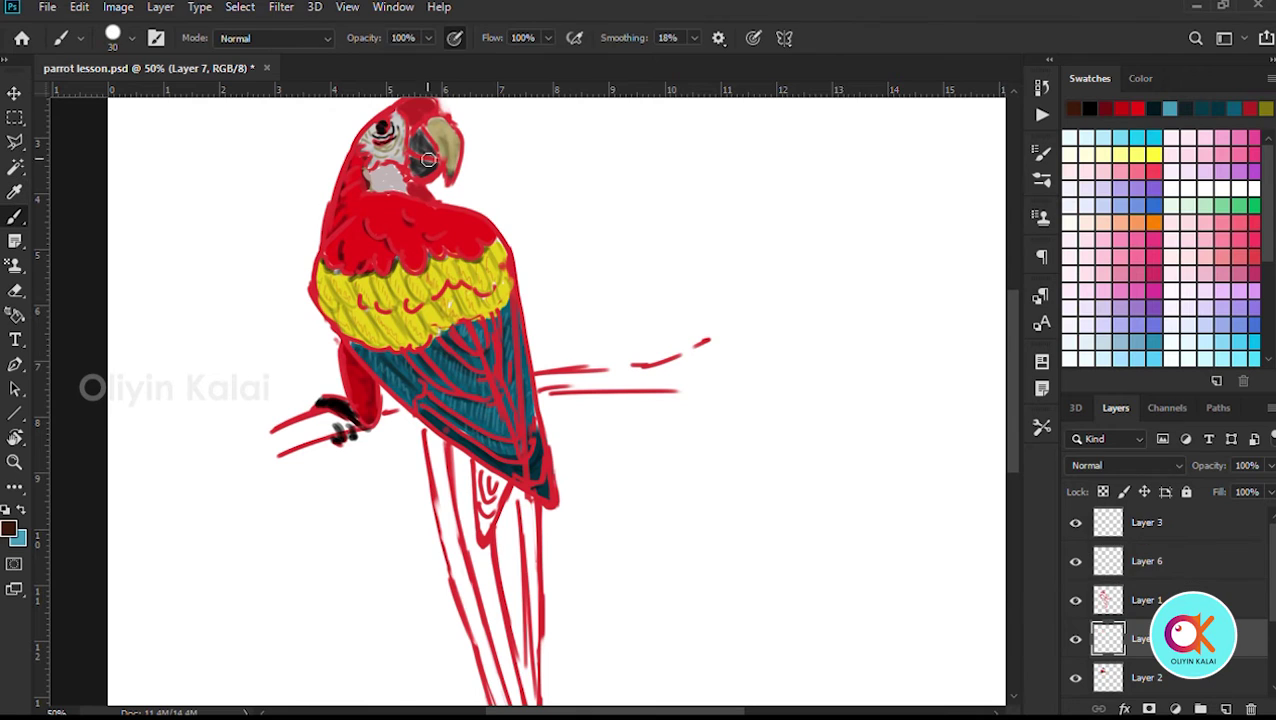
mouse_move(270, 440)
left_mouse_down()
mouse_move(396, 402)
mouse_move(330, 430)
left_mouse_up()
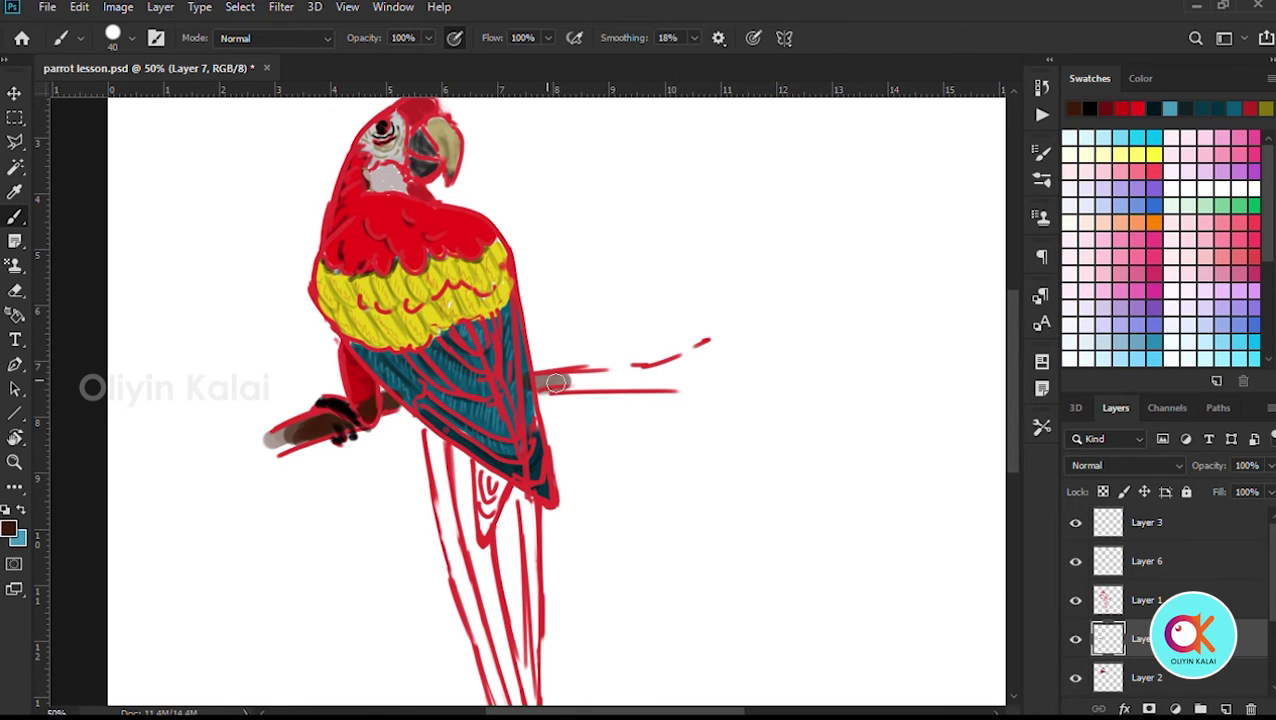
mouse_move(556, 383)
left_mouse_down()
mouse_move(662, 380)
mouse_move(642, 386)
mouse_move(690, 372)
left_mouse_up()
mouse_move(312, 432)
left_mouse_down()
mouse_move(273, 449)
mouse_move(328, 420)
left_mouse_up()
Add lighter reddish-brown strokes along the branch with a smaller brush
left_click(8, 529)
left_click(968, 564)
left_click(1188, 414)
key("bracketleft")
key("bracketleft")
key("bracketleft")
left_click_drag(545, 379, 629, 375)
Add orange-brown bark highlights along both sides of the branch
left_click(6, 532)
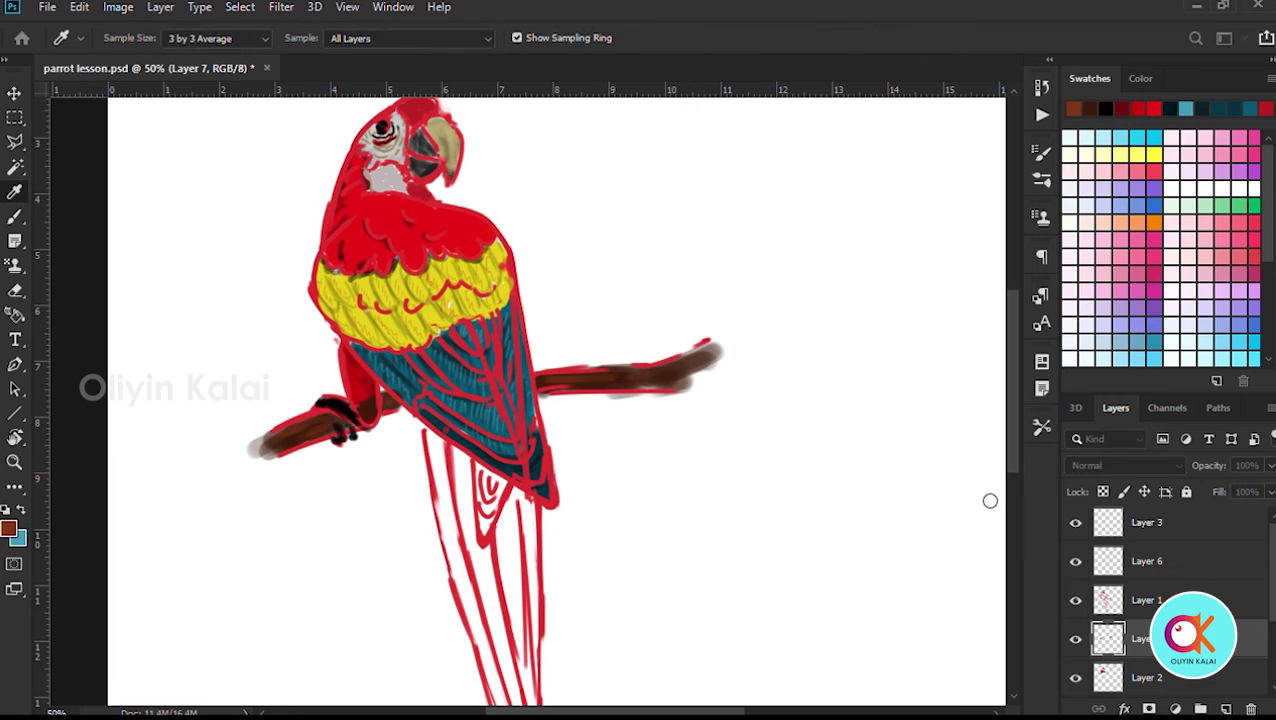
left_click(990, 501)
left_click(1188, 414)
left_click_drag(288, 436, 334, 420)
left_click_drag(541, 386, 597, 378)
Paint the outer tail feather navy on a new layer above Layer 7 and brush light blue over its upper part
mouse_move(537, 491)
left_mouse_down()
mouse_move(520, 393)
mouse_move(473, 388)
left_mouse_up()
left_click(8, 529)
left_click(1011, 561)
left_click(1167, 395)
left_click_drag(410, 332, 466, 542)
scroll(466, 542, "down", 3)
left_click_drag(445, 457, 458, 500)
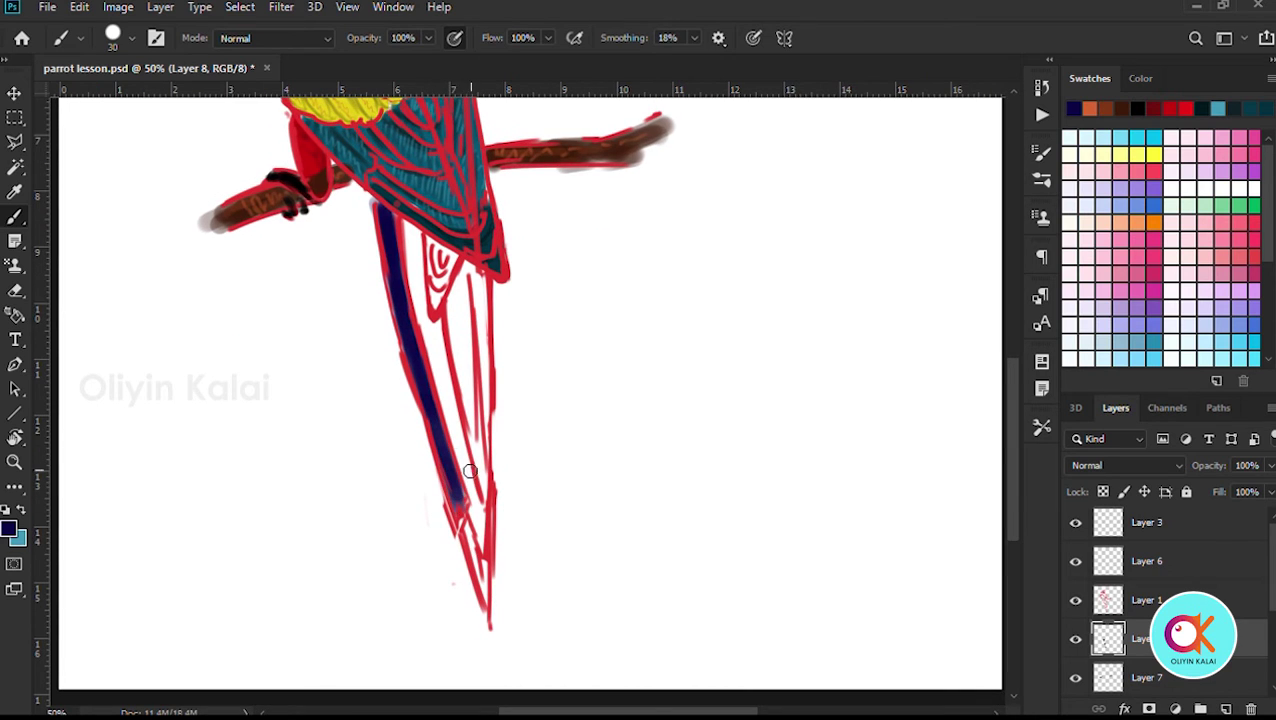
key("x")
mouse_move(386, 208)
left_mouse_down()
mouse_move(414, 355)
mouse_move(397, 309)
left_mouse_up()
Paint the long tail feather beside the blue one bright red down to the tip
key("bracketleft")
key("bracketleft")
key("bracketleft")
left_click(9, 528)
left_click(1008, 488)
left_click(1184, 392)
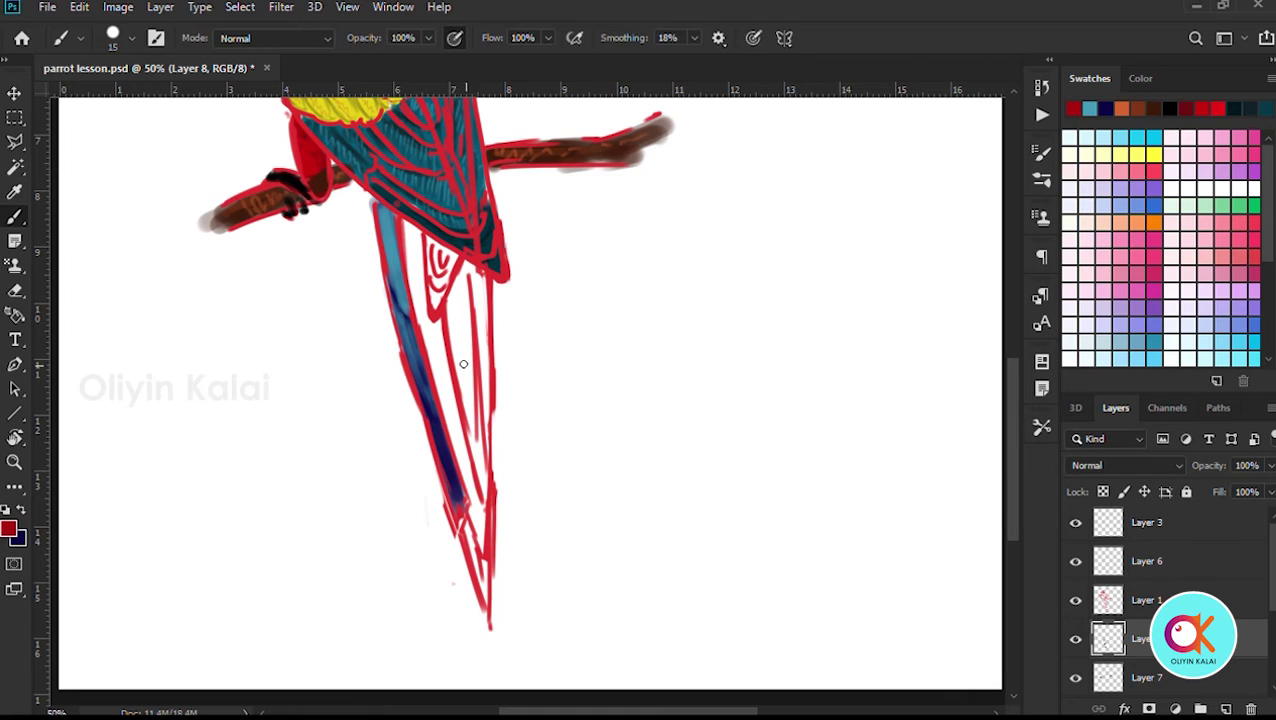
left_click(9, 528)
left_click(1008, 404)
left_click(1184, 392)
key("bracketright")
key("bracketright")
key("bracketright")
mouse_move(410, 224)
left_mouse_down()
mouse_move(410, 290)
mouse_move(444, 362)
mouse_move(485, 564)
left_mouse_up()
Shade the lower tip and inner edge of the red tail feather in dark red with a 15 px brush
key("bracketleft")
left_click(9, 532)
left_click(1008, 500)
left_click(1184, 392)
left_click_drag(469, 490, 482, 545)
left_click_drag(452, 434, 457, 455)
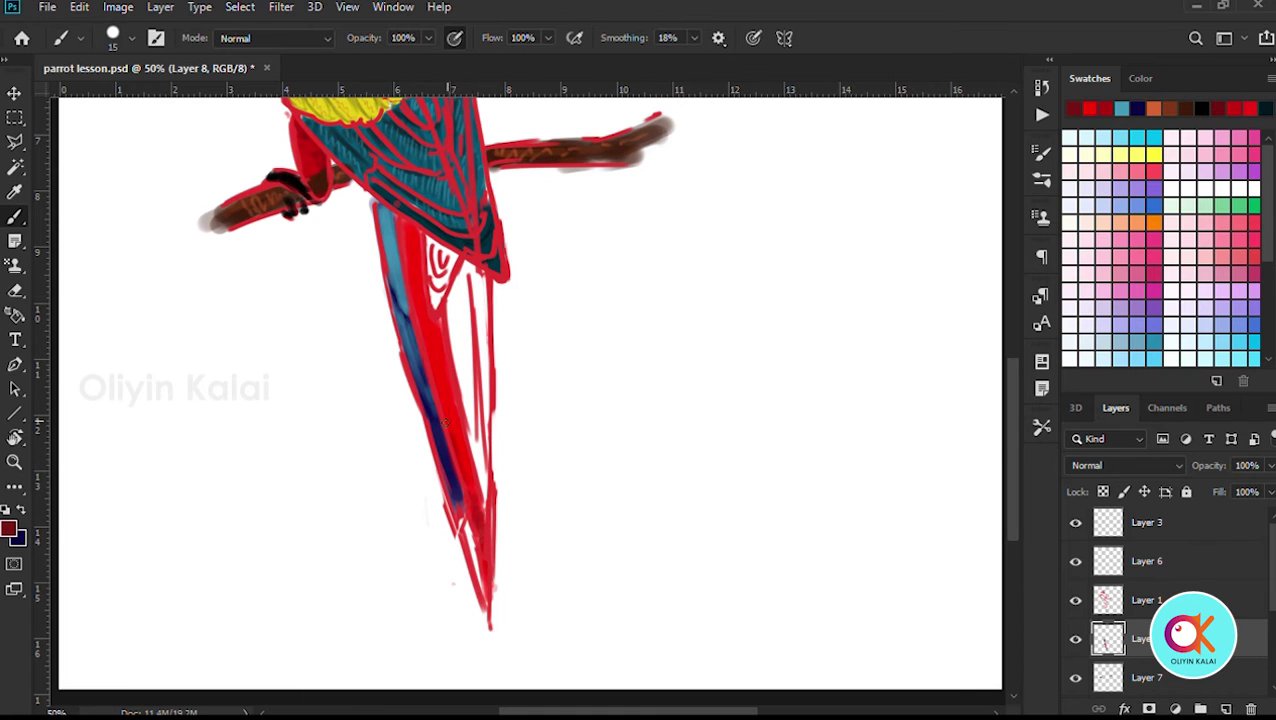
Paint the small scalloped feathers under the wing near-black with grey accents, and darken the area beneath the wing tip in black
left_click(425, 250, "alt")
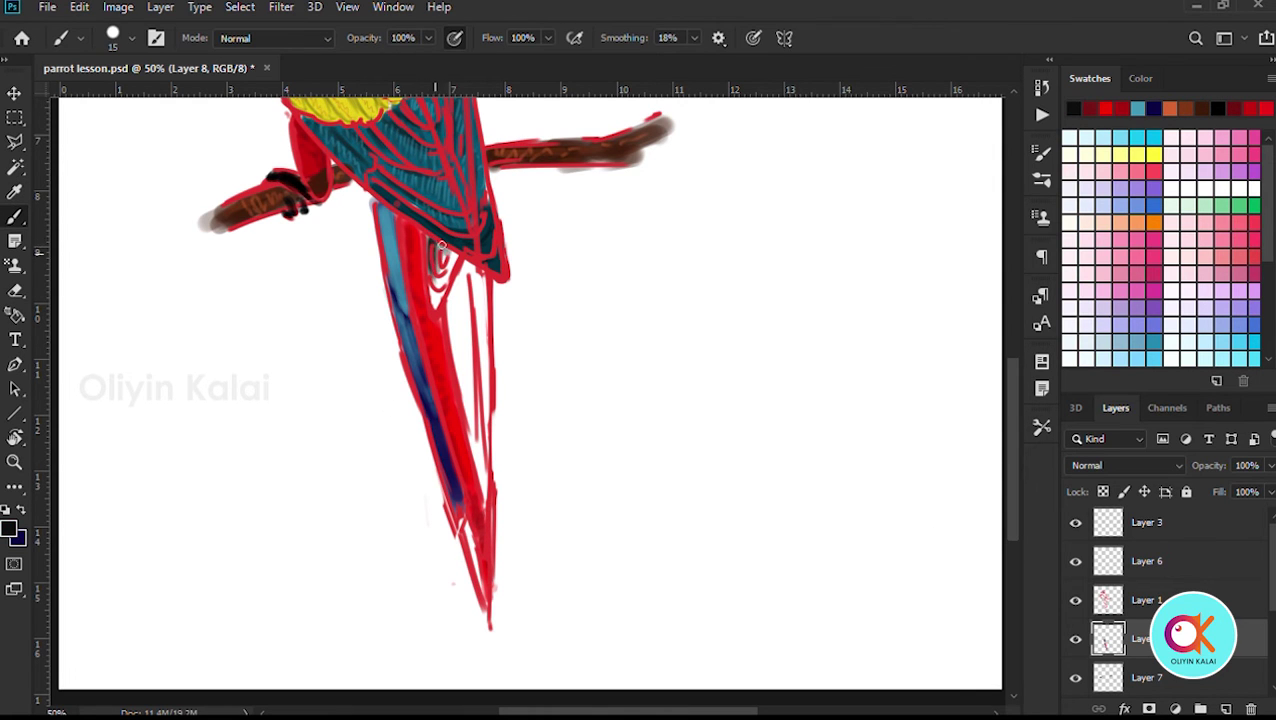
left_click_drag(441, 274, 448, 259)
left_click(440, 274, "alt")
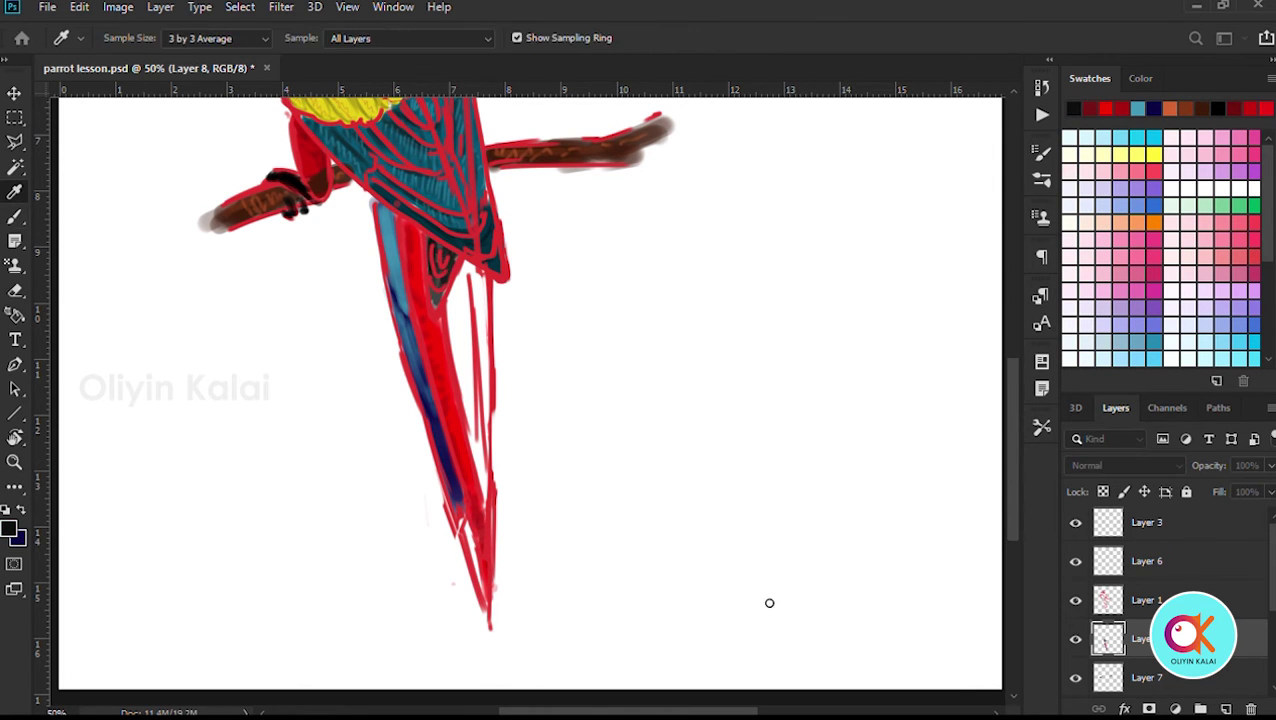
left_click(62, 549, "alt")
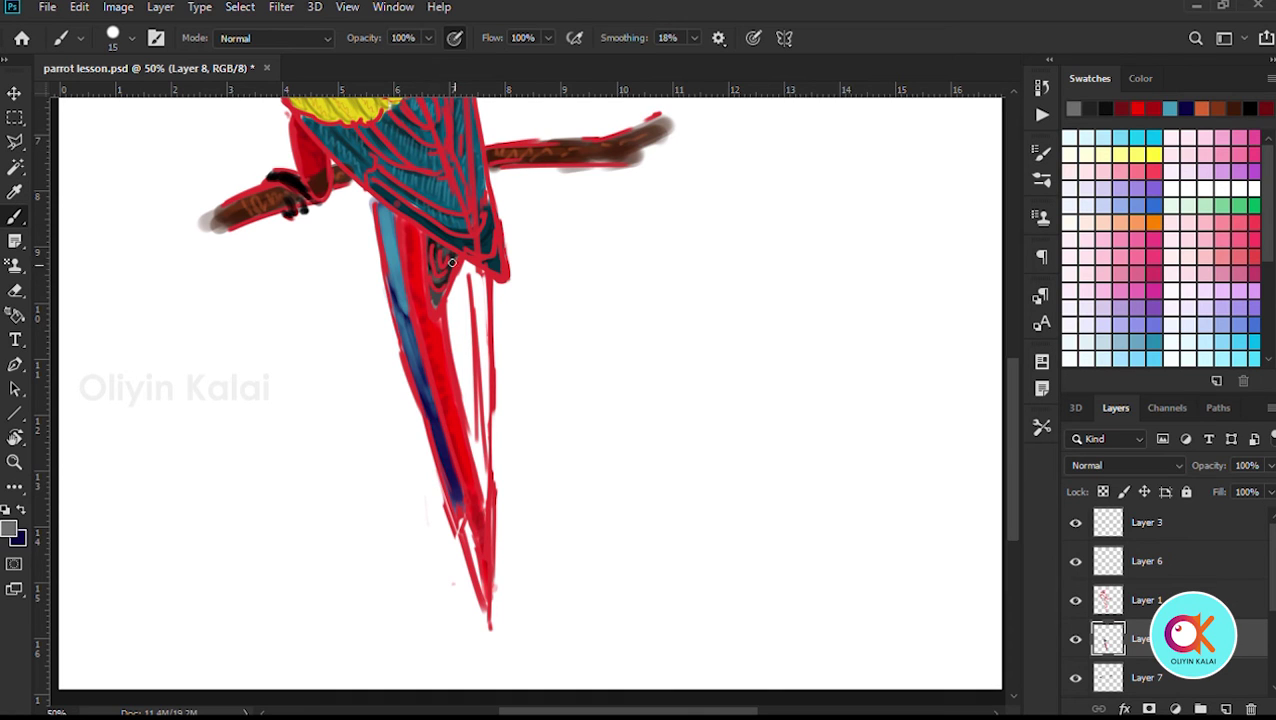
left_click(291, 205, "alt")
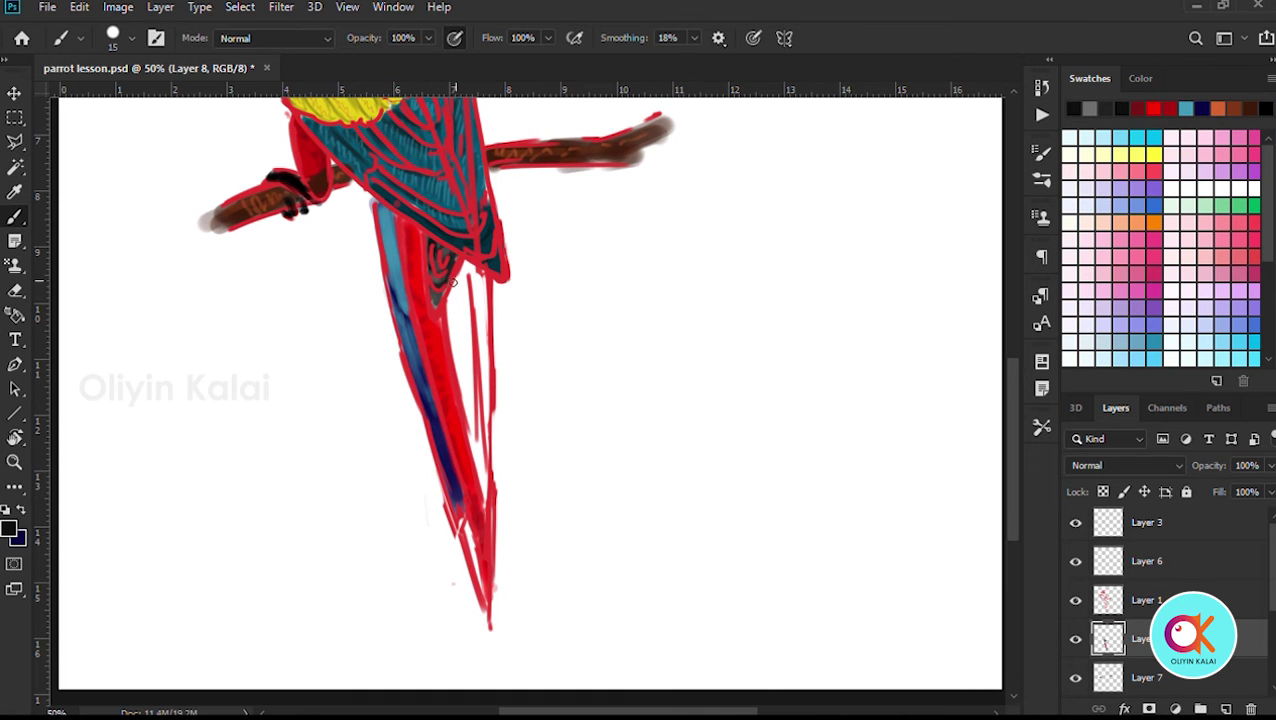
mouse_move(453, 282)
left_mouse_down()
mouse_move(456, 300)
mouse_move(459, 261)
mouse_move(486, 520)
mouse_move(480, 290)
mouse_move(480, 360)
left_mouse_up()
Create a layer below Layer 8 and fill the remaining inner tail feathers with sampled red, with pressure opacity off
left_click(437, 370, "alt")
left_click(1226, 709, "ctrl")
left_click(454, 38)
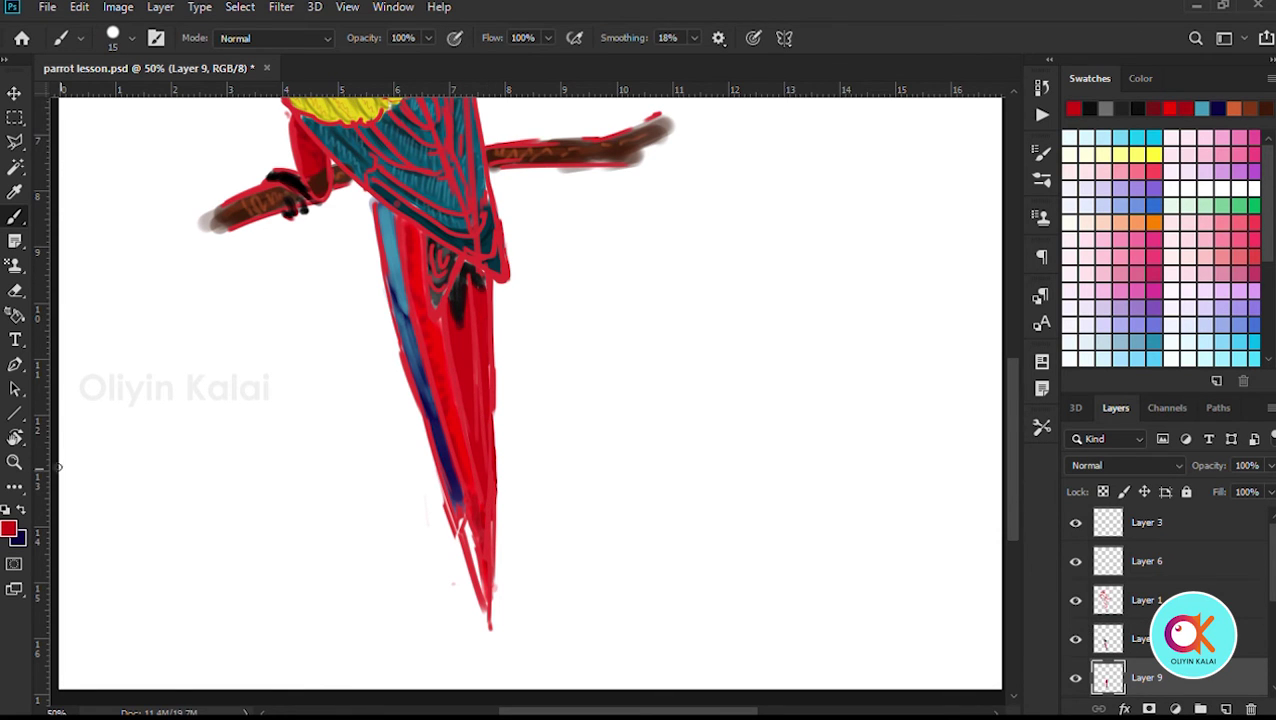
Paint light pink highlight streaks along the inner red tail feathers
left_click(8, 528)
left_click(832, 477)
left_click(1188, 388)
left_click_drag(467, 294, 467, 368)
left_click_drag(466, 320, 480, 416)
key("ctrl+z")
left_click_drag(472, 356, 485, 524)
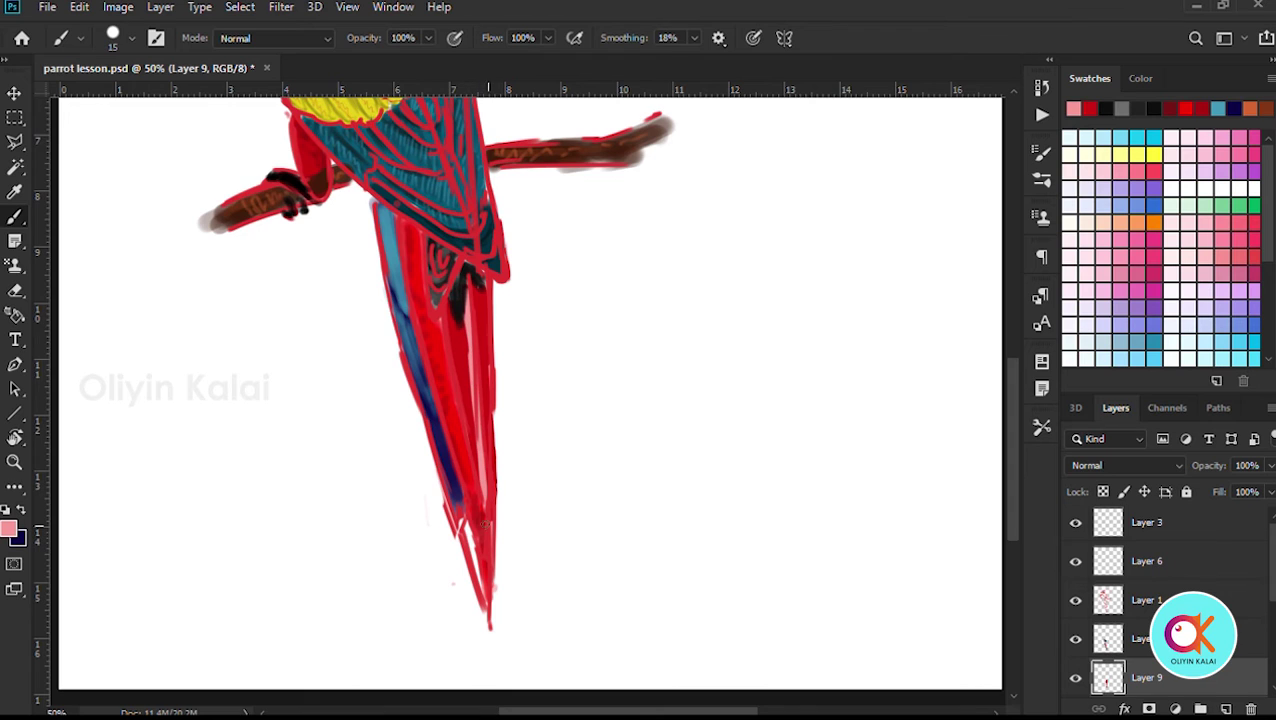
Create a layer above Layer 1 and add pink highlight streaks to the red and blue tail feathers with an 8 px brush
left_click(1146, 600)
left_click(1226, 709)
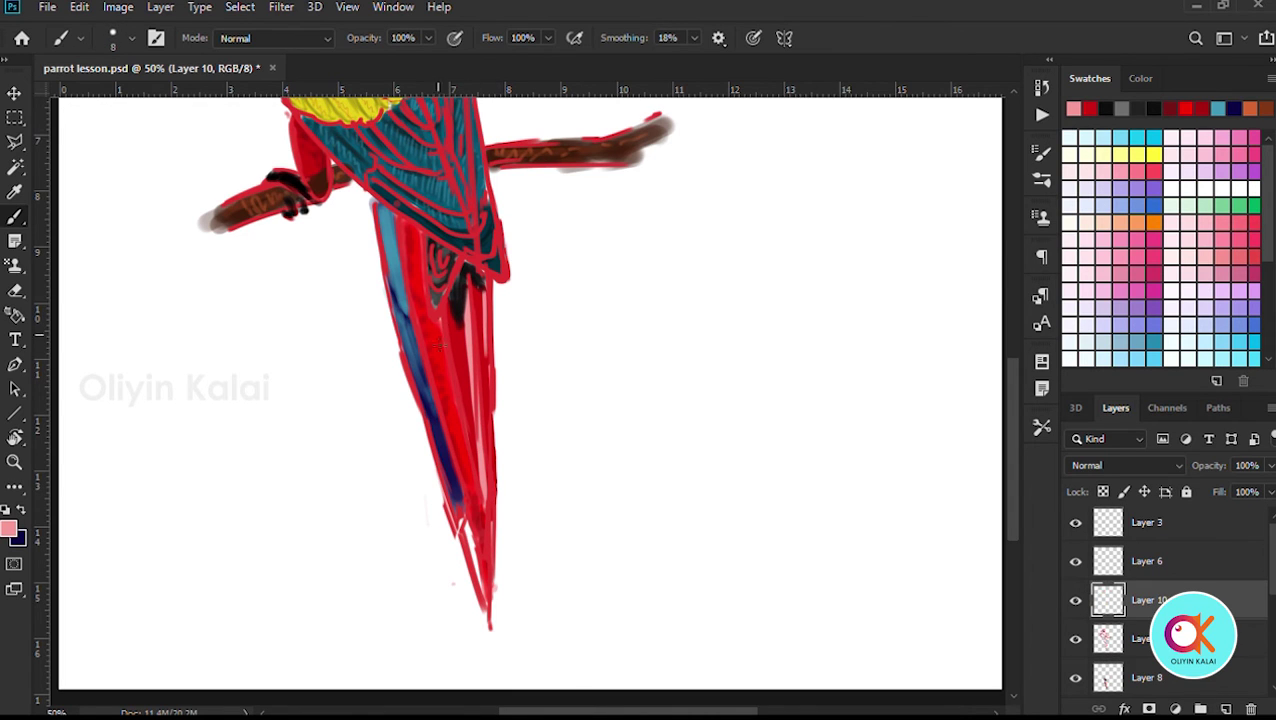
left_click_drag(437, 324, 443, 362)
left_click_drag(411, 230, 425, 318)
left_click_drag(440, 364, 473, 478)
left_click_drag(413, 330, 424, 388)
left_click_drag(388, 208, 392, 246)
Paint dark red shading strokes along the inner tail feathers with a small brush
left_click(8, 528)
left_click(458, 358, "alt")
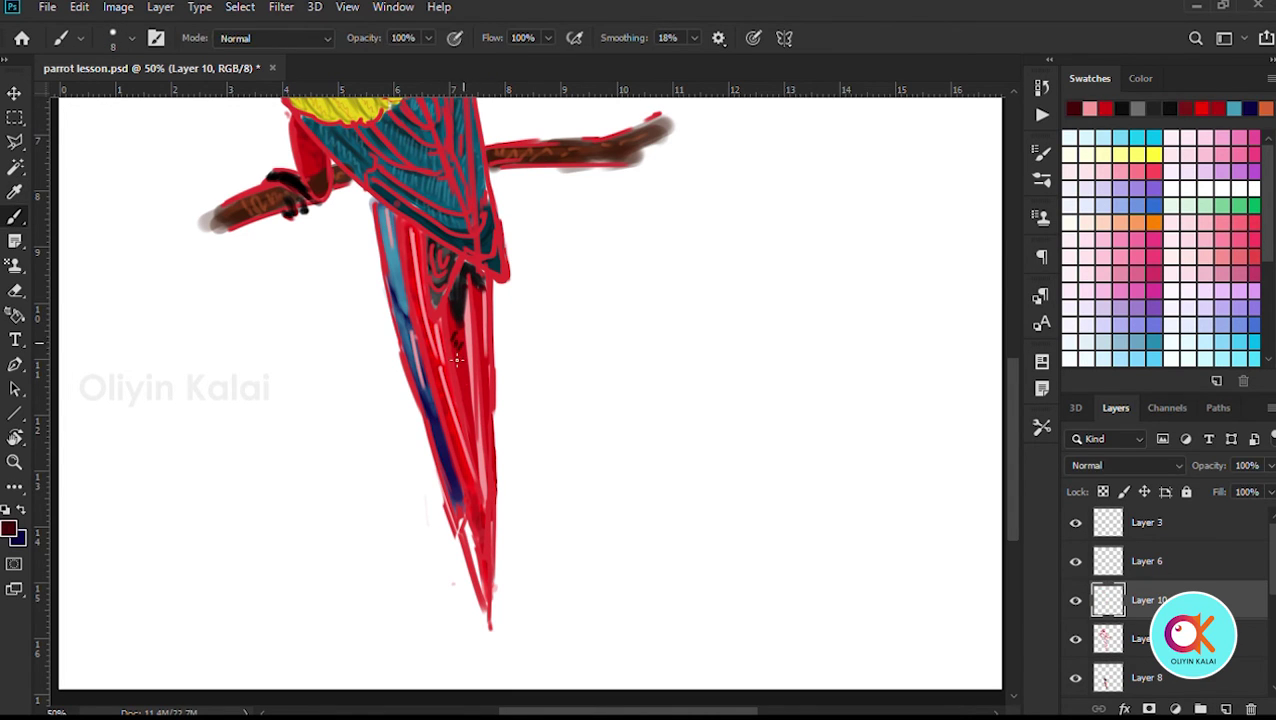
left_click_drag(476, 522, 478, 556)
Erase the stray sketch lines around the tail feather tips on Layer 1 with a 20 px eraser
left_click(461, 557, "ctrl")
key("e")
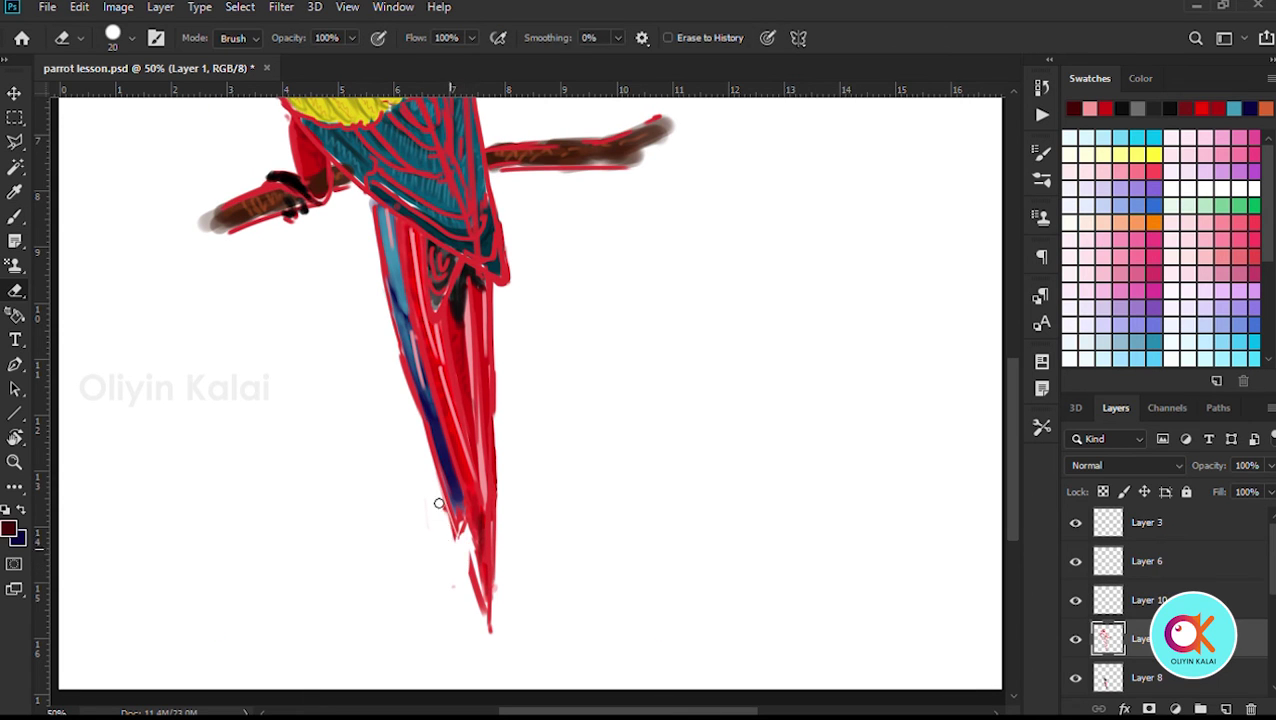
left_click_drag(441, 508, 465, 541)
key("ctrl+minus")
key("ctrl+minus")
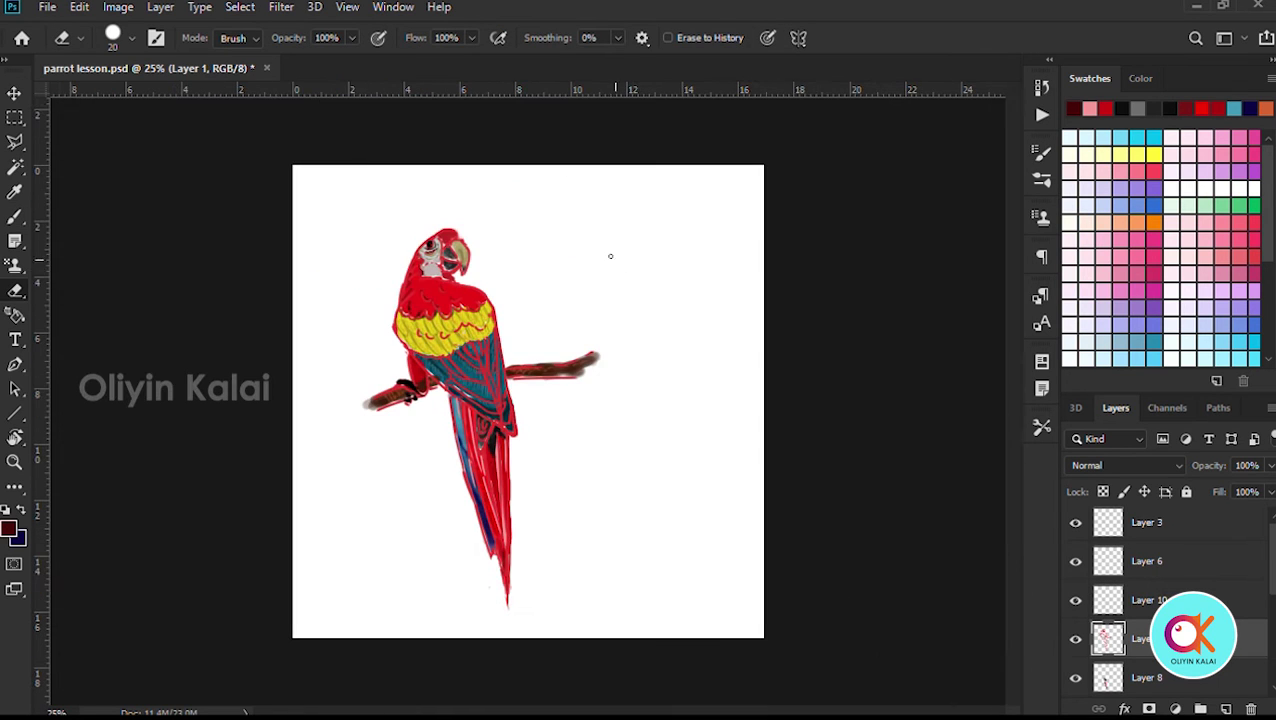
Create a layer between Layer 4 and Layer 5 and brush a green backdrop around the parrot with a 175 px brush
key("v")
left_click(468, 376)
left_click(1226, 709)
left_click(8, 528)
left_click(1182, 401)
key("b")
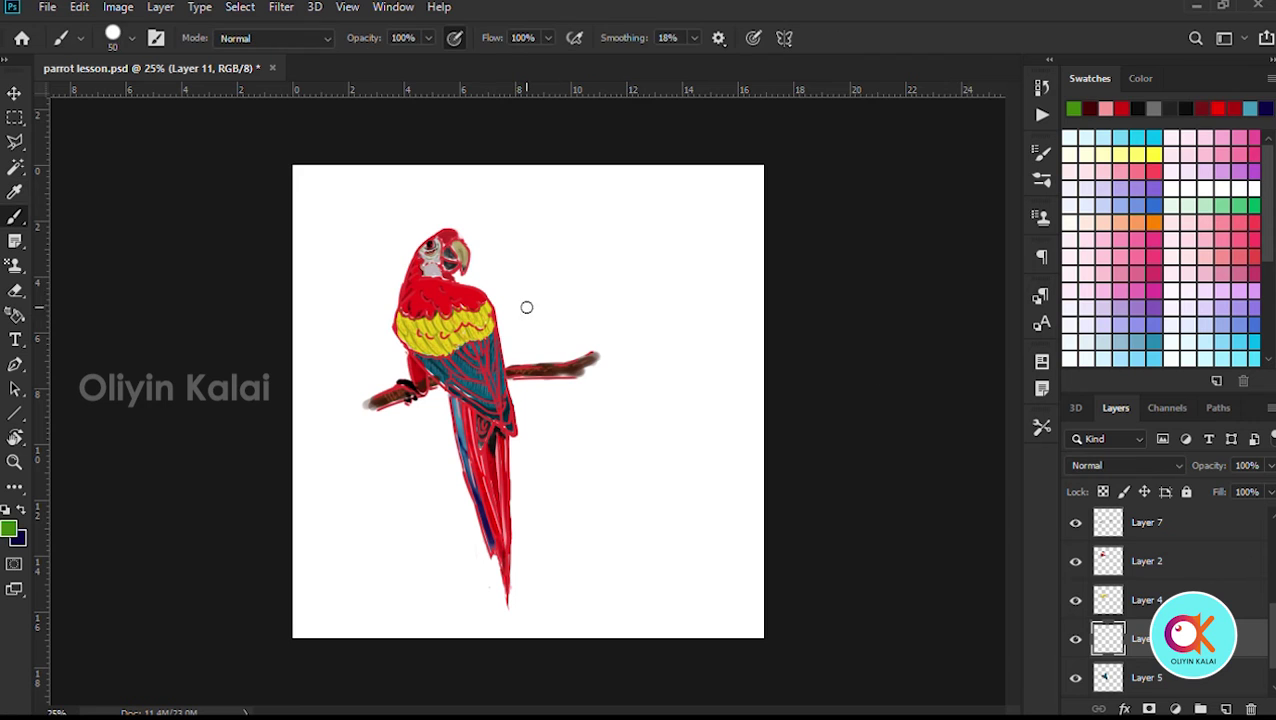
key("bracketright")
key("bracketright")
key("bracketright")
key("bracketright")
key("bracketright")
key("bracketright")
key("bracketright")
mouse_move(356, 316)
left_mouse_down()
mouse_move(526, 224)
mouse_move(565, 305)
left_mouse_up()
Move the green layer below Layer 5 and extend the solid backdrop around the branch and upper tail with pressure opacity off
left_click(455, 38)
left_click_drag(1147, 638, 1147, 692)
left_click_drag(505, 348, 356, 580)
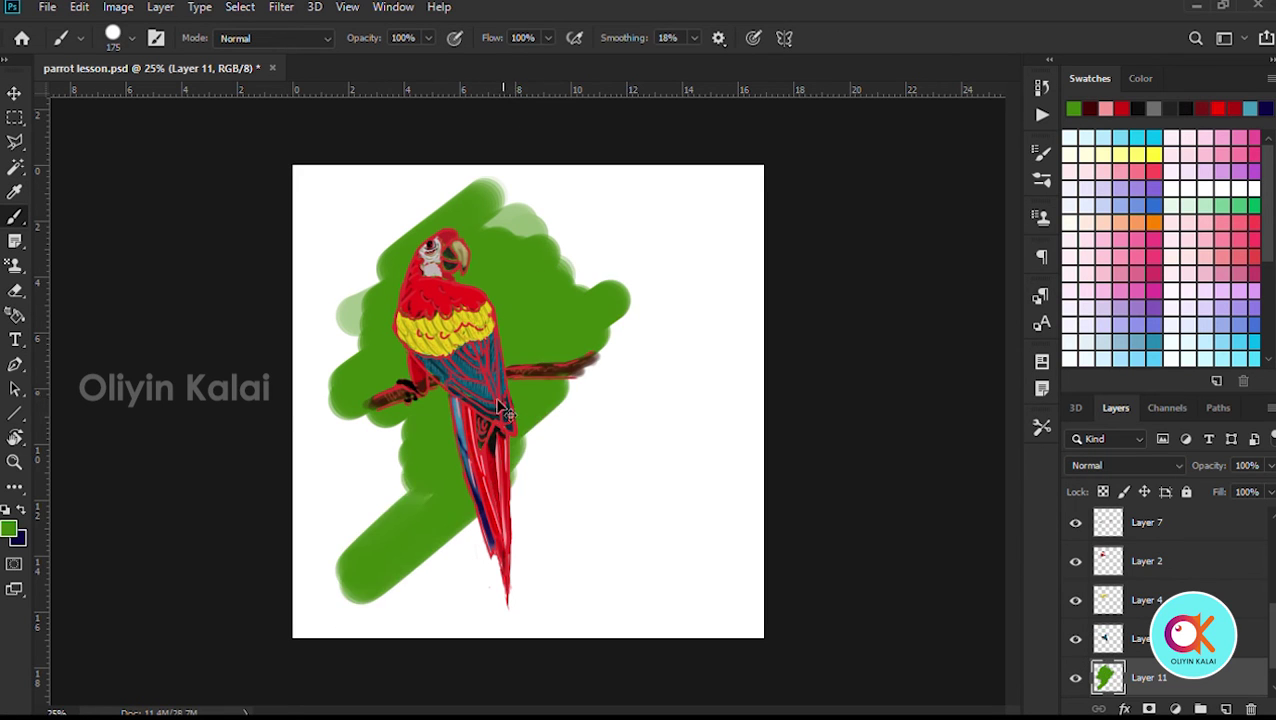
key("ctrl+z")
left_click_drag(590, 332, 420, 508)
left_click_drag(566, 412, 461, 520)
Brush translucent lighter green strokes over the backdrop around the parrot with pressure opacity on
left_click(8, 528)
left_click(455, 38)
left_click_drag(480, 246, 372, 345)
left_click_drag(545, 310, 425, 460)
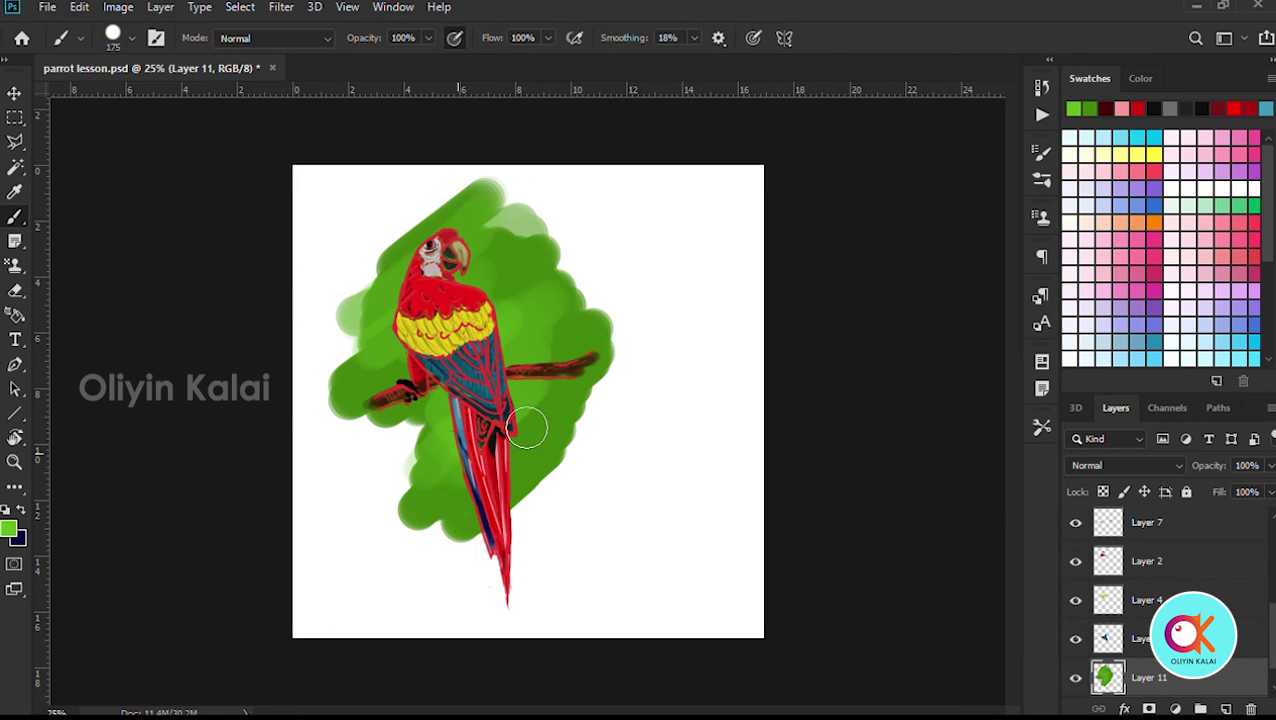
left_click_drag(575, 405, 440, 515)
left_click_drag(445, 190, 365, 275)
Scale the parrot and backdrop layers together to about 110% and reposition them so the bird fits within the canvas
key("v")
key("ctrl+t")
left_click_drag(288, 108, 693, 708)
left_click_drag(517, 409, 545, 333)
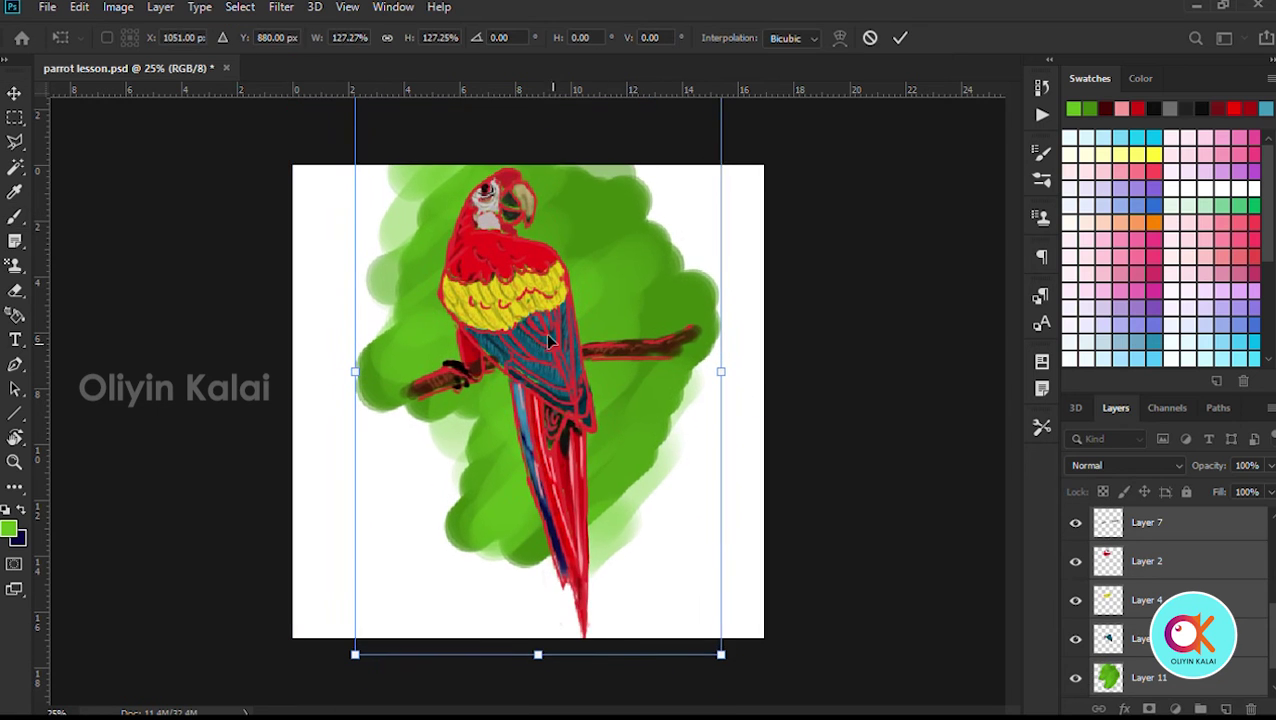
left_click(728, 669, "alt")
left_click_drag(723, 659, 634, 520)
key("ctrl+z")
left_click_drag(512, 287, 505, 362)
left_click_drag(627, 165, 666, 105)
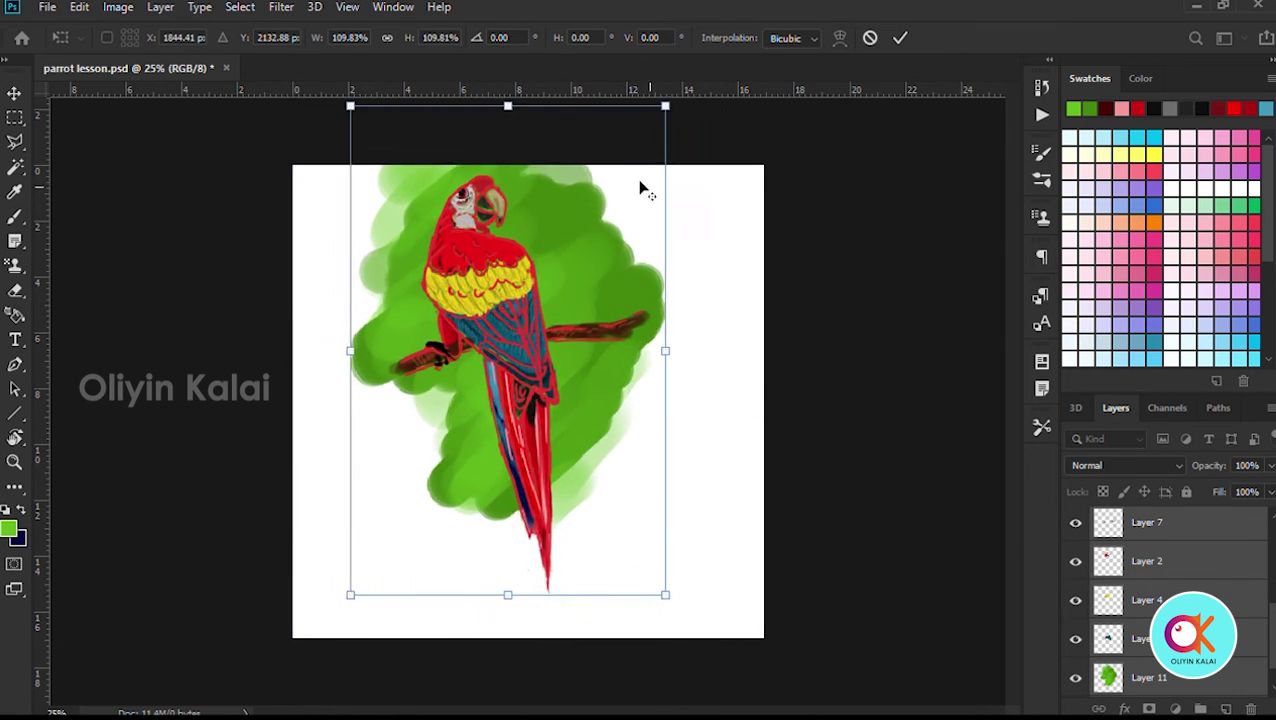
left_click_drag(532, 270, 558, 310)
key("Return")
Create a layer below Layer 11 and fill it with a darker green
left_click(1226, 709, "ctrl")
left_click(8, 529)
key("alt+Delete")
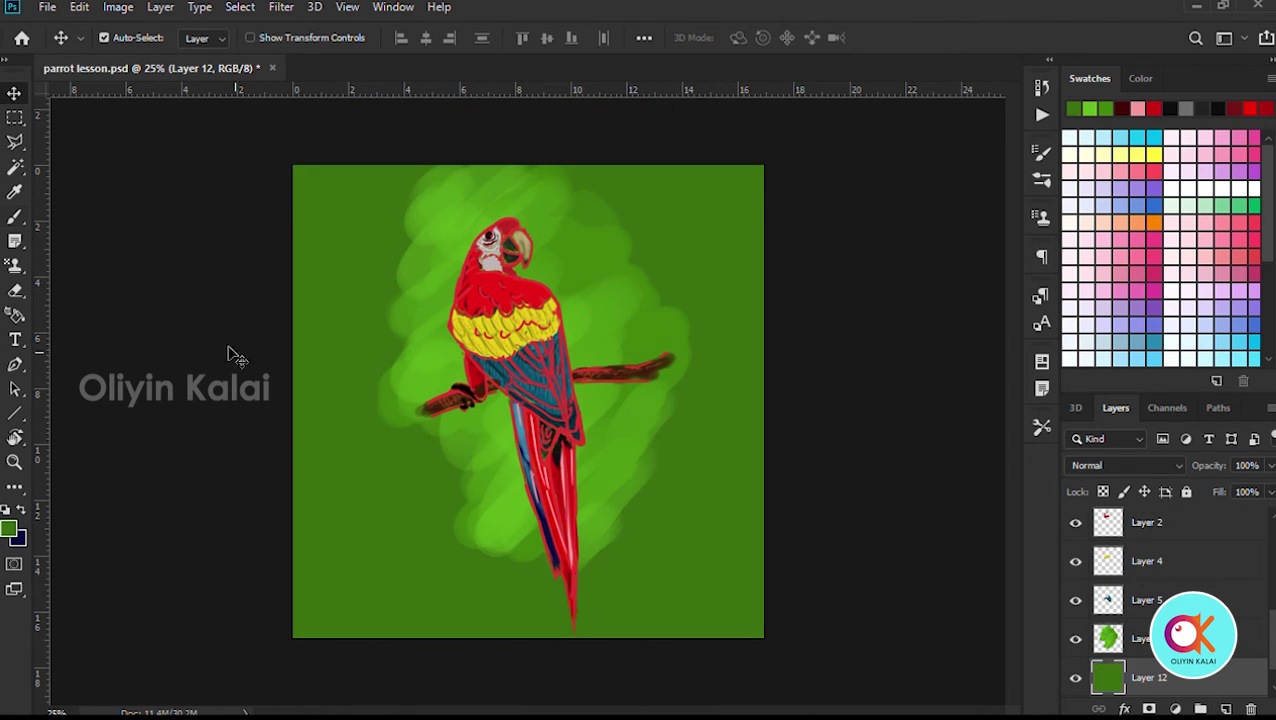
Extend the foliage on Layer 11 with sampled light green strokes that blend outward into the dark green background
left_click(1138, 639)
key("b")
left_click(433, 328, "alt")
left_click_drag(420, 370, 352, 478)
left_click_drag(485, 445, 400, 505)
left_click_drag(720, 444, 665, 460)
left_click(1075, 639)
left_click_drag(702, 256, 632, 325)
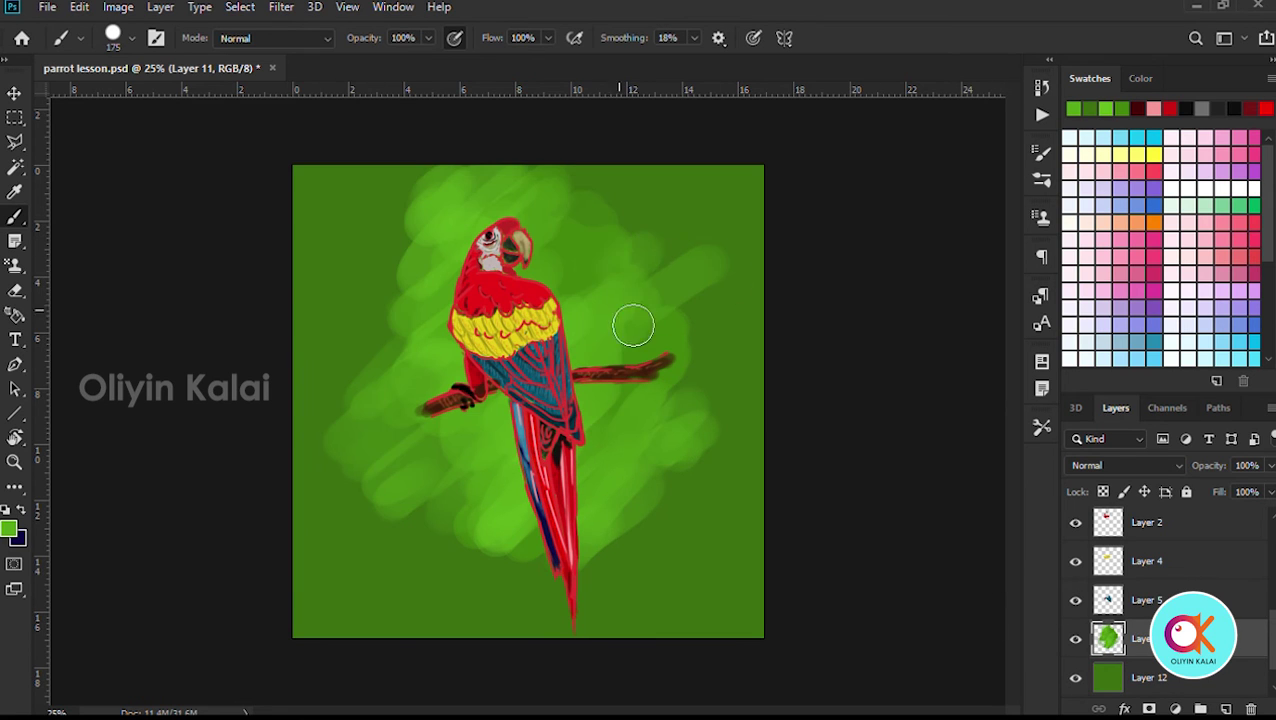
left_click_drag(672, 226, 590, 278)
left_click_drag(388, 186, 314, 264)
Create a layer above Layer 11 and paint the two long edges of a tree trunk in dark brown with a 45 px brush
left_click(8, 529)
mouse_move(698, 280)
left_mouse_down()
mouse_move(642, 340)
mouse_move(660, 332)
mouse_move(686, 232)
mouse_move(677, 520)
left_mouse_up()
left_click(1157, 406)
left_click(1226, 709)
key("bracketleft")
key("bracketleft")
key("bracketleft")
key("bracketleft")
key("bracketleft")
key("bracketleft")
key("bracketleft")
key("bracketleft")
key("bracketleft")
left_click_drag(657, 372, 644, 520)
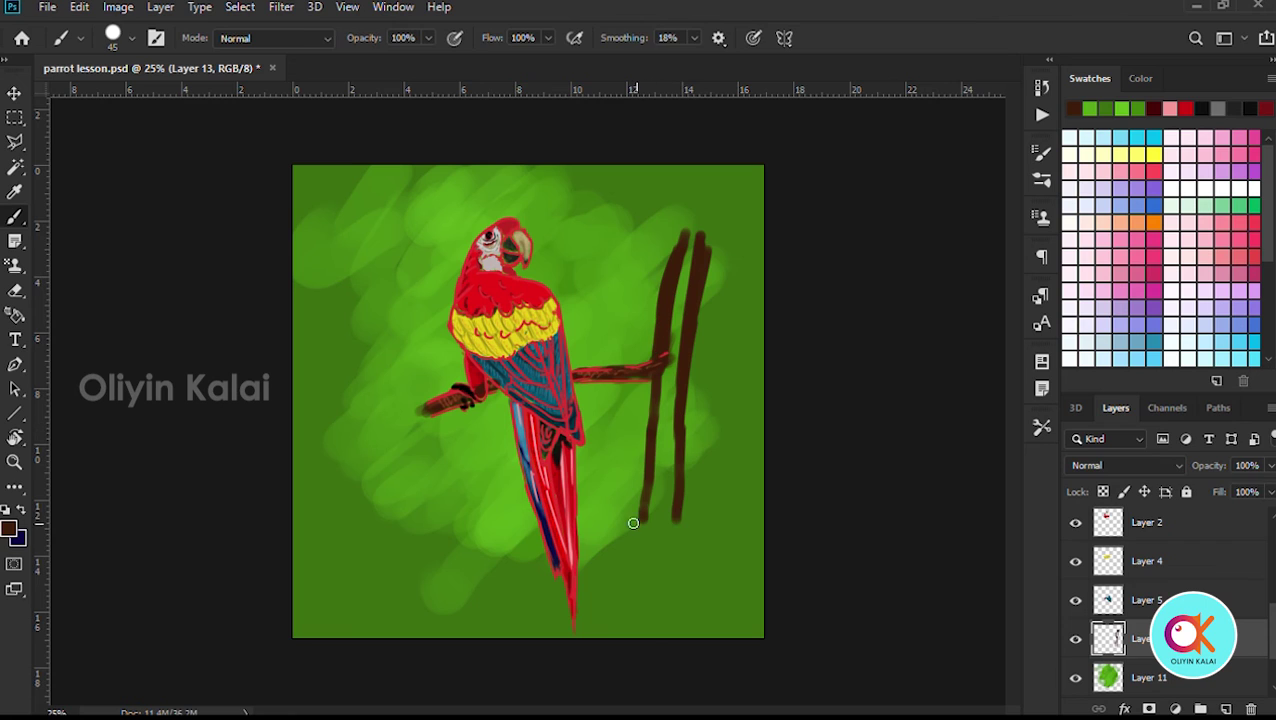
Fill the trunk between its edges with a lighter brown, using a larger brush with pressure opacity on
left_click(8, 529)
left_click(971, 524)
key("bracketright")
key("bracketright")
left_click(454, 38)
mouse_move(680, 295)
left_mouse_down()
mouse_move(686, 253)
mouse_move(661, 433)
mouse_move(674, 505)
left_mouse_up()
Create a layer above Layer 3, join the branch to the trunk in brown and add dark bark marks with a smaller brush
left_click(11, 531)
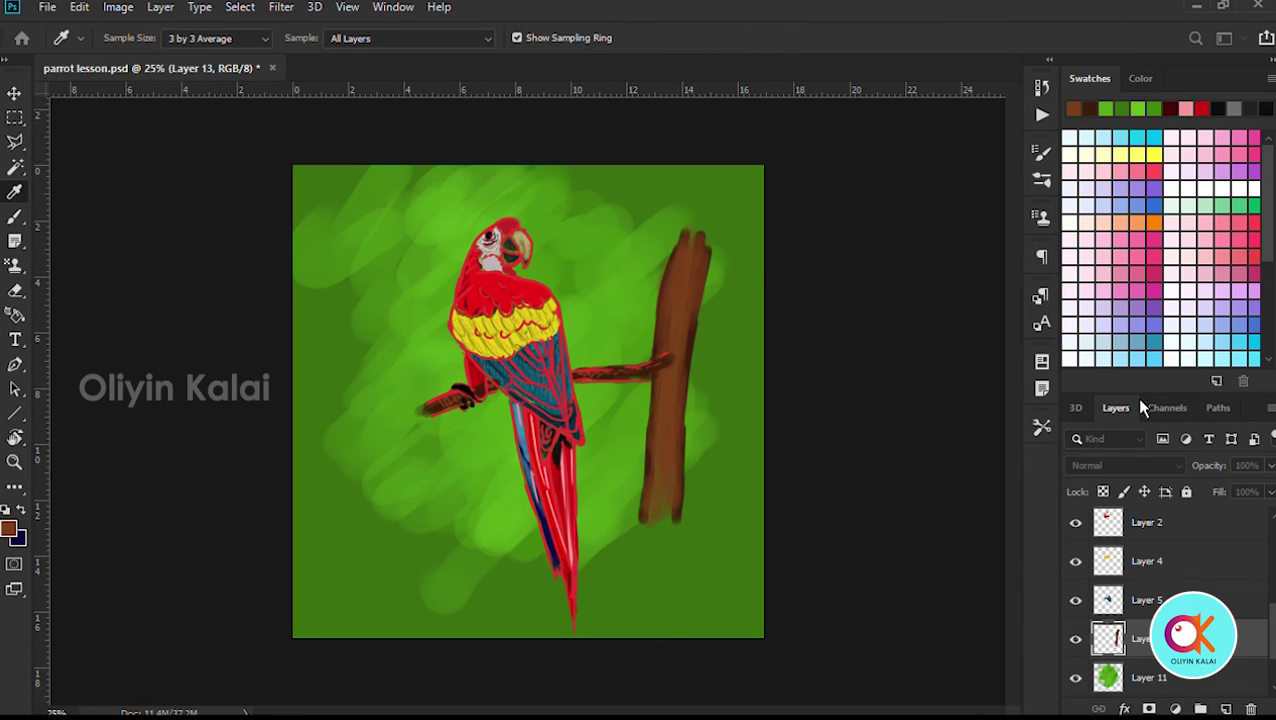
left_click(1135, 397)
left_click_drag(1272, 625, 1272, 540)
left_click(1147, 526)
left_click(1225, 709)
key("bracketleft")
key("bracketleft")
left_click_drag(668, 355, 648, 503)
Add orange-brown highlights to the trunk and branch joint, and hide the red sketch layers Layer 6 and Layer 1
left_click(12, 532)
left_click(1135, 397)
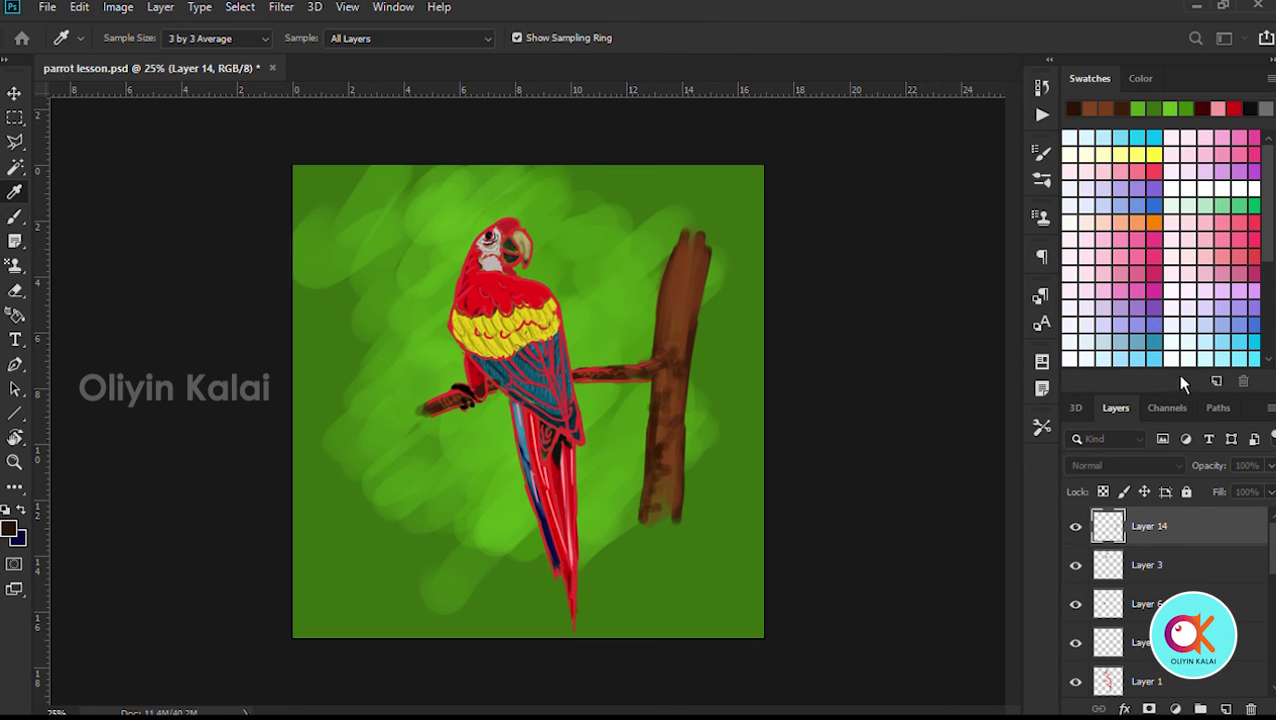
left_click(673, 385, "alt")
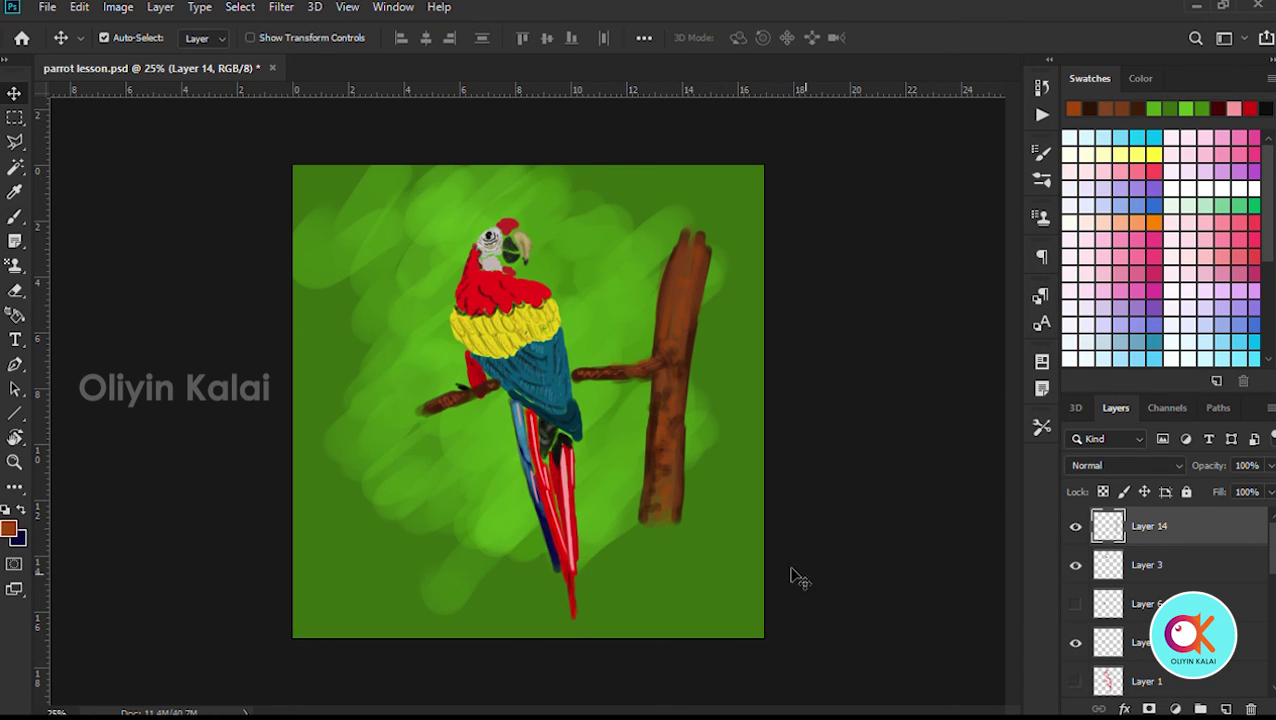
Move the branch layer, Layer 7, beneath the trunk layer and fill the branch gap beside the leg with sampled brown
key("ctrl+plus")
left_click(434, 483, "ctrl")
left_click(436, 487, "ctrl")
key("ctrl+bracketleft")
key("ctrl+bracketleft")
key("ctrl+bracketleft")
key("ctrl+bracketleft")
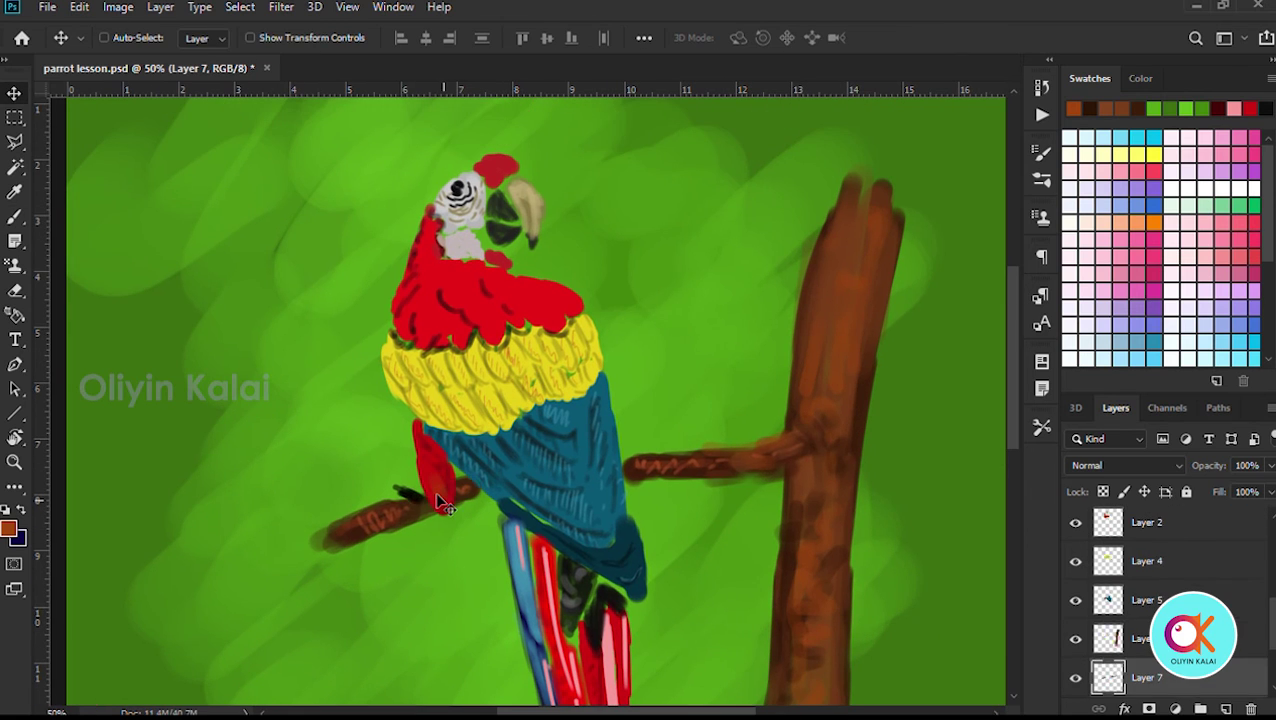
left_click(411, 521, "alt")
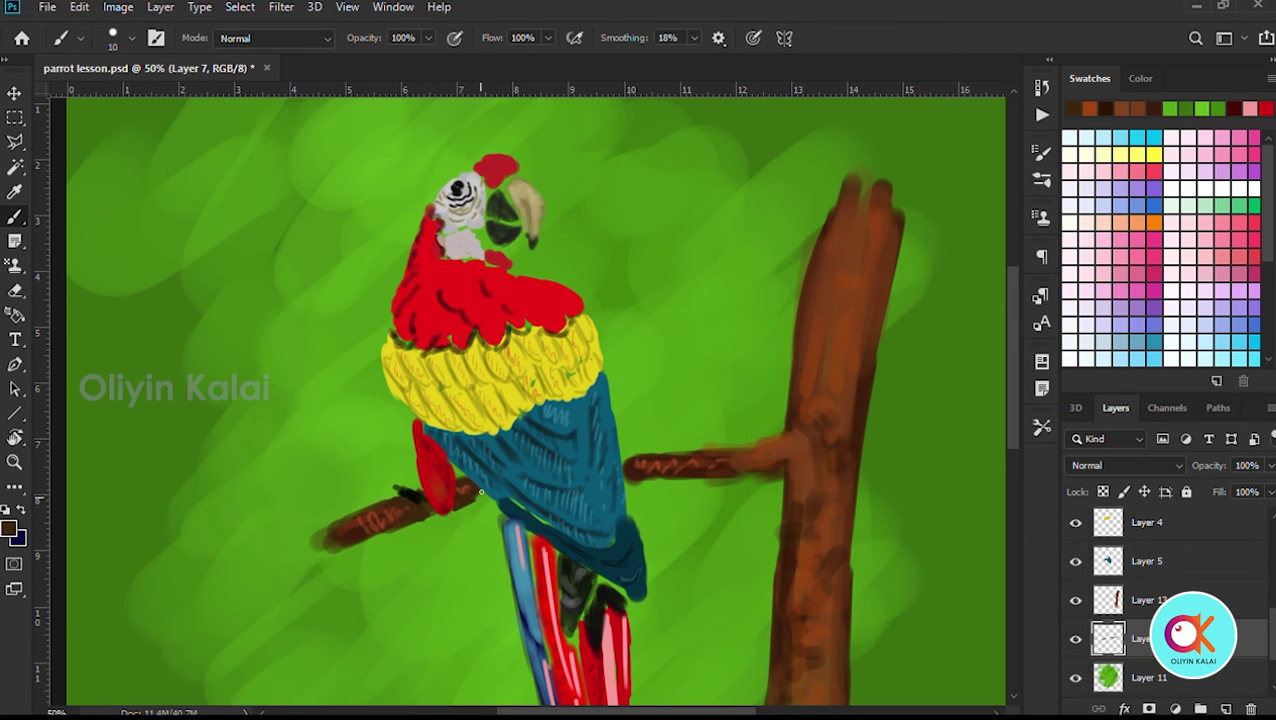
Fill the gaps on the crown with sampled red and those on the lower beak with sampled dark tones
left_click(500, 176, "alt")
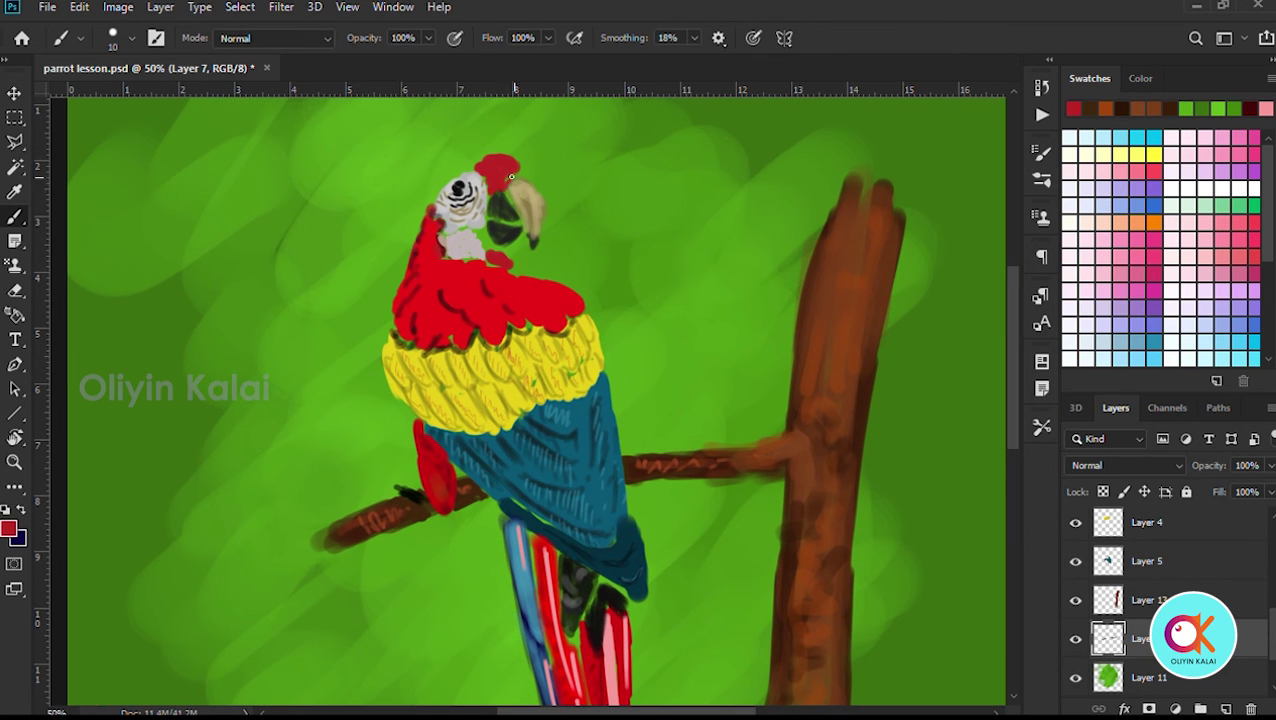
left_click(511, 207, "alt")
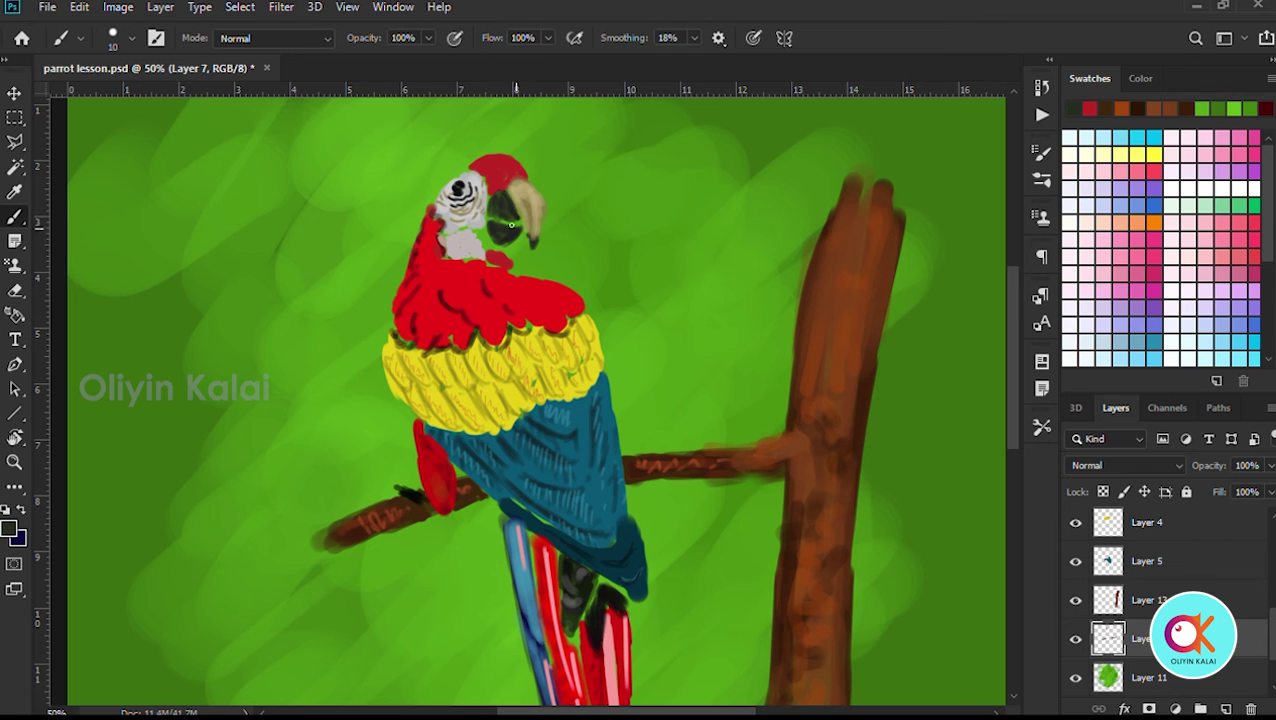
left_click(485, 212, "alt")
left_click(499, 222, "alt")
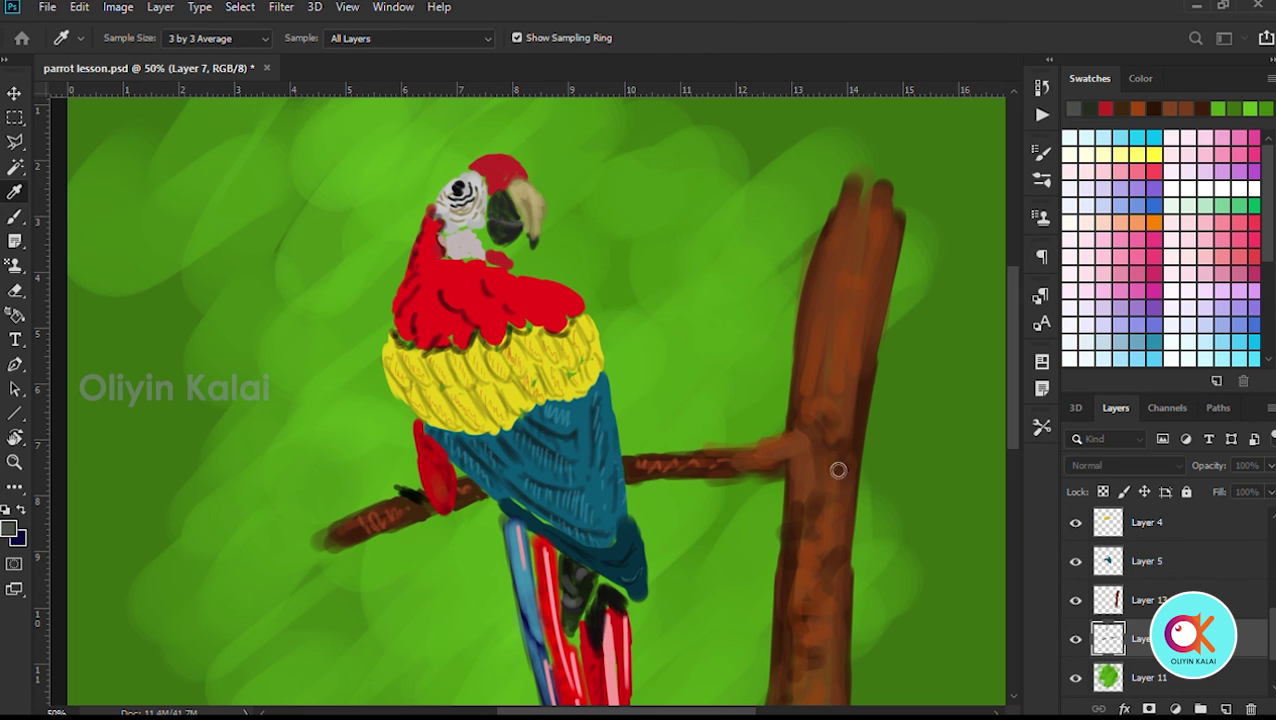
Create a layer above Layer 14 and shade the lower beak in grey and the upper beak in sampled tan tones
scroll(1150, 600, "up", 8)
left_click(1150, 527)
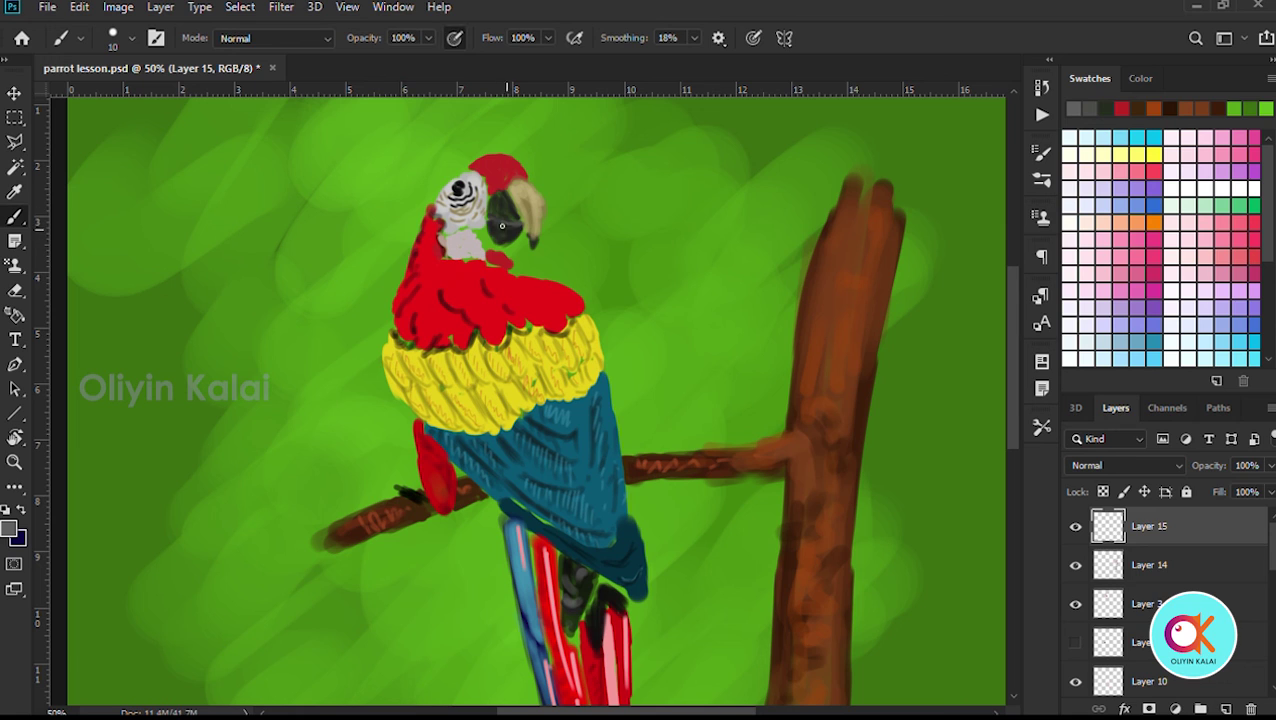
left_click(526, 204, "alt")
left_click_drag(525, 222, 527, 232)
left_click(528, 205, "alt")
left_click(525, 190, "alt")
left_click_drag(518, 183, 535, 211)
left_click(514, 187, "alt")
left_click(521, 196, "alt")
left_click(527, 207, "alt")
Fill the gaps around the eye, cheek, throat and beak base with sampled light grey, red and dark tones
left_click(451, 186, "alt")
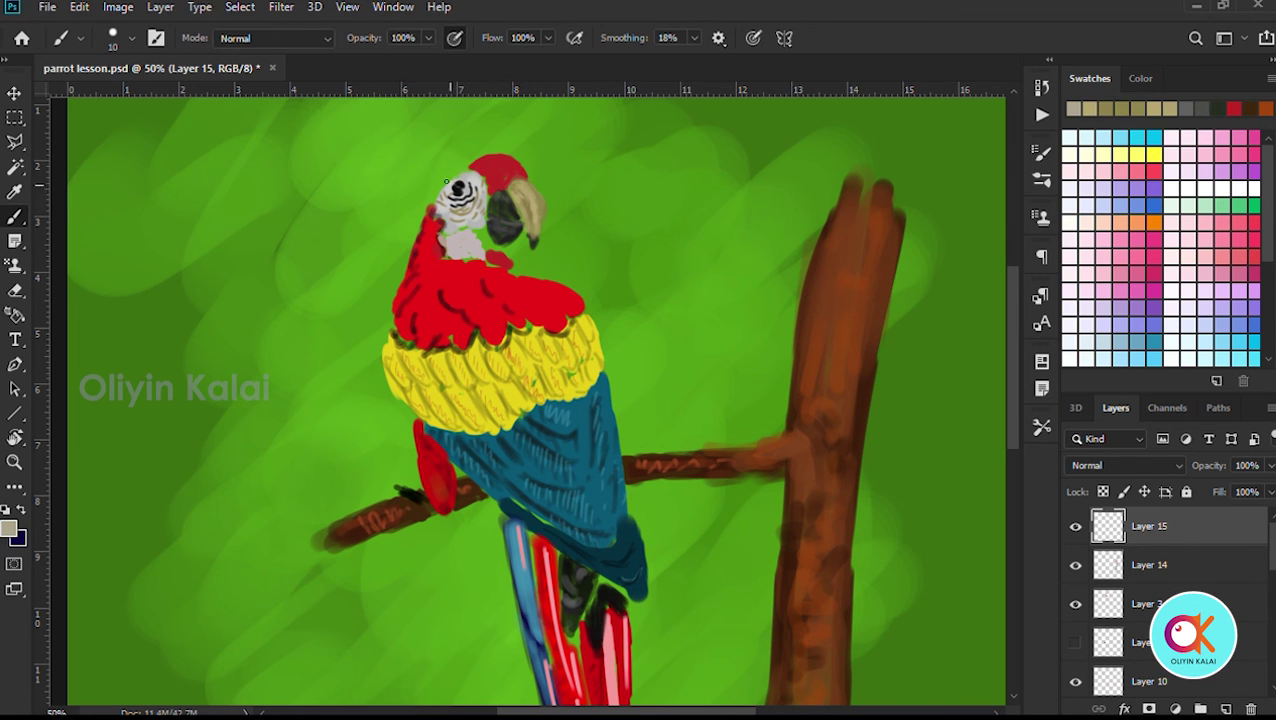
left_click(473, 235, "alt")
left_click(497, 260, "alt")
left_click(500, 242, "alt")
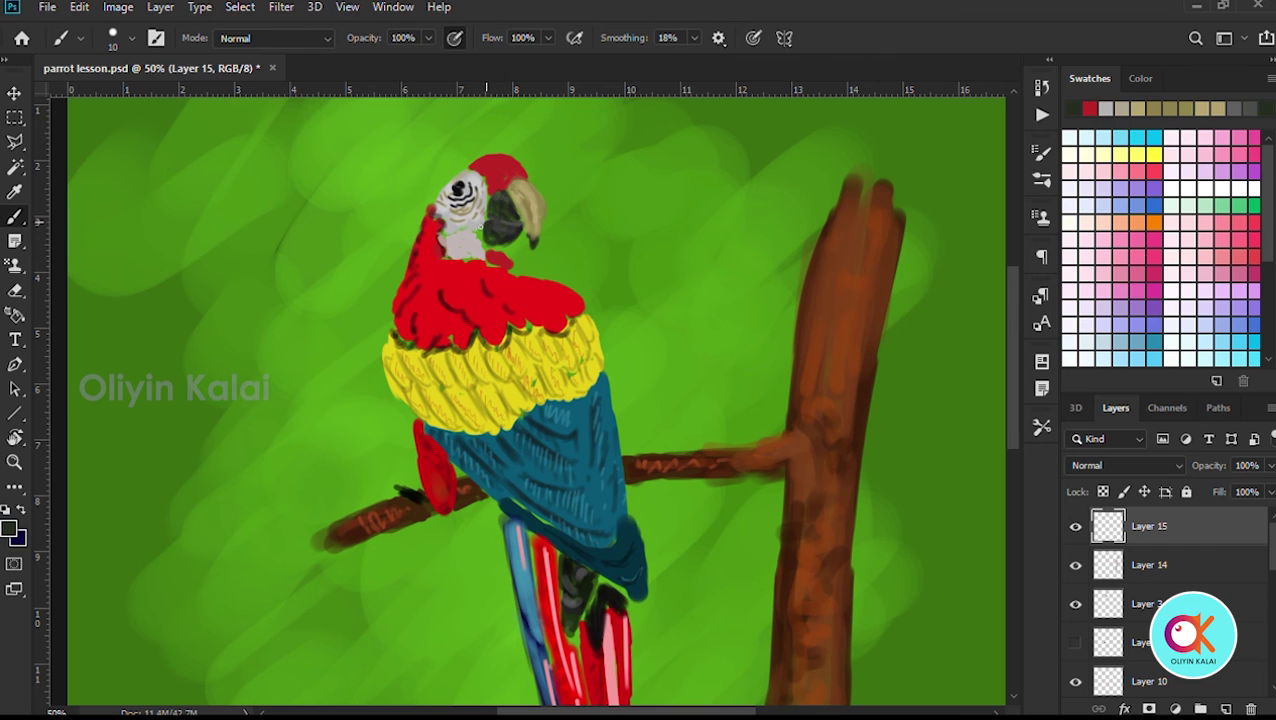
left_click(493, 265, "alt")
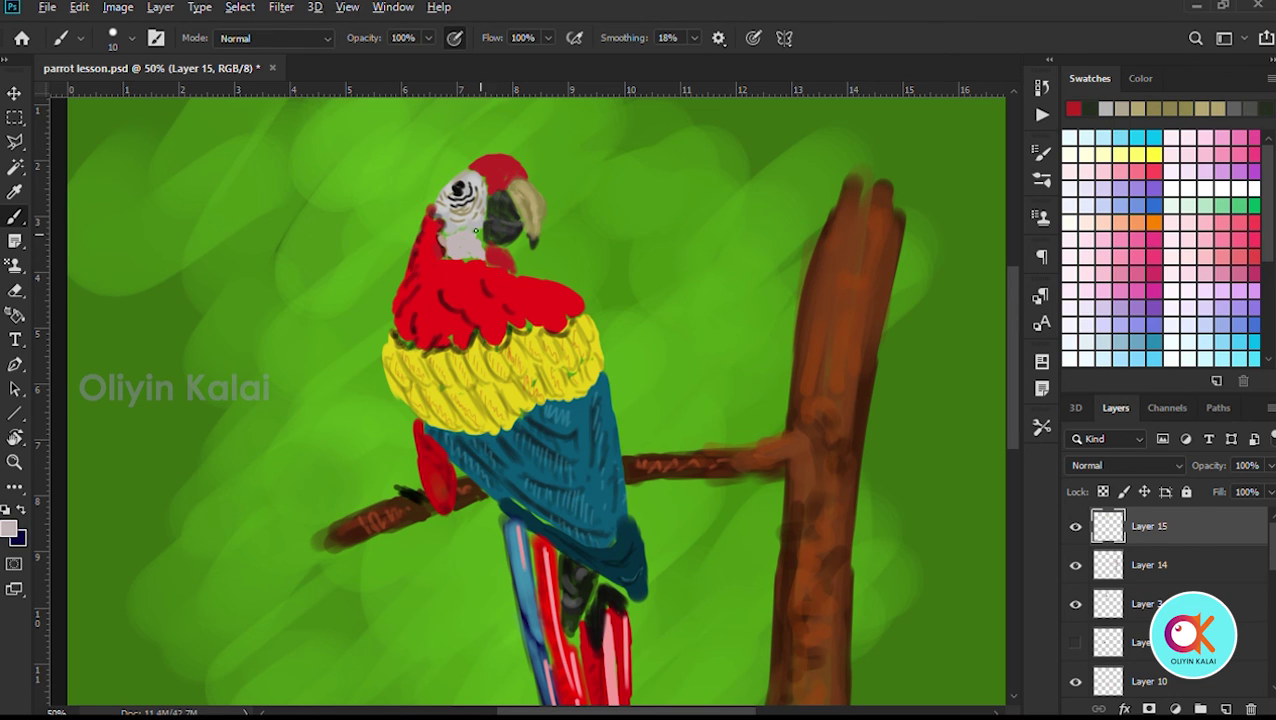
left_click_drag(477, 232, 449, 253)
left_click(462, 216, "alt")
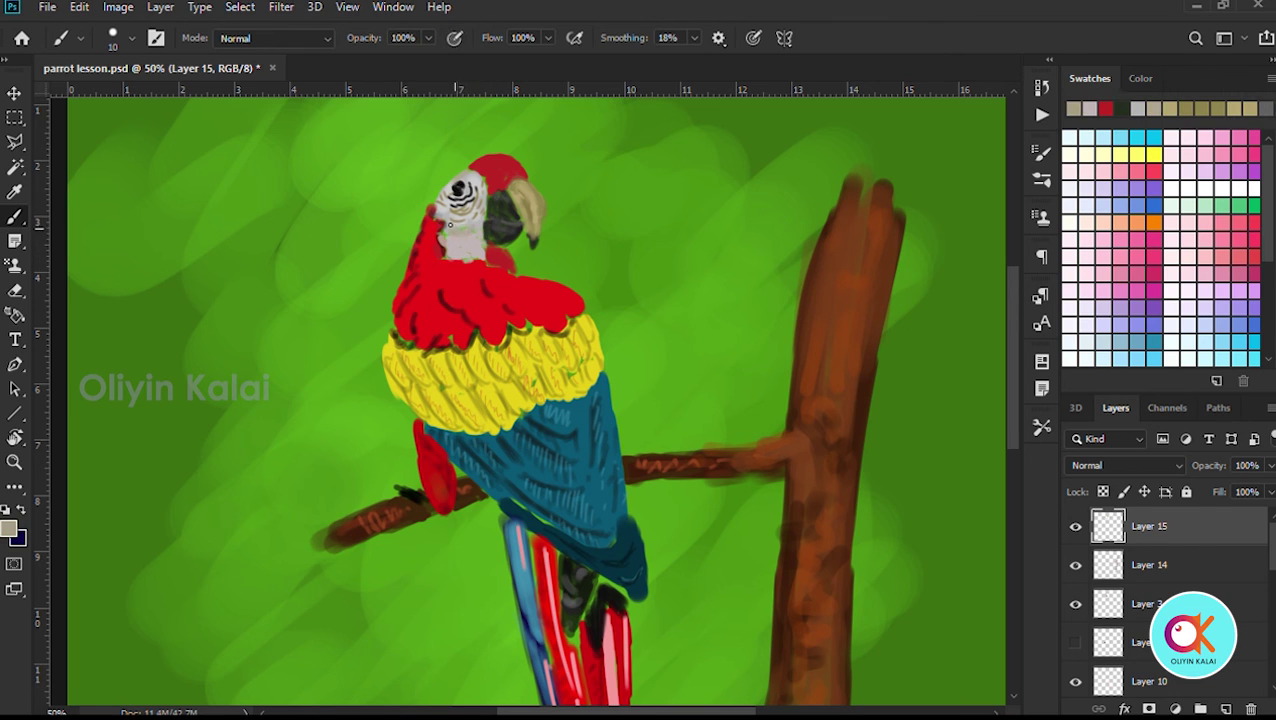
Cover the edges and gaps of the red shoulder feathers and throat with sampled reds
left_click(390, 307, "alt")
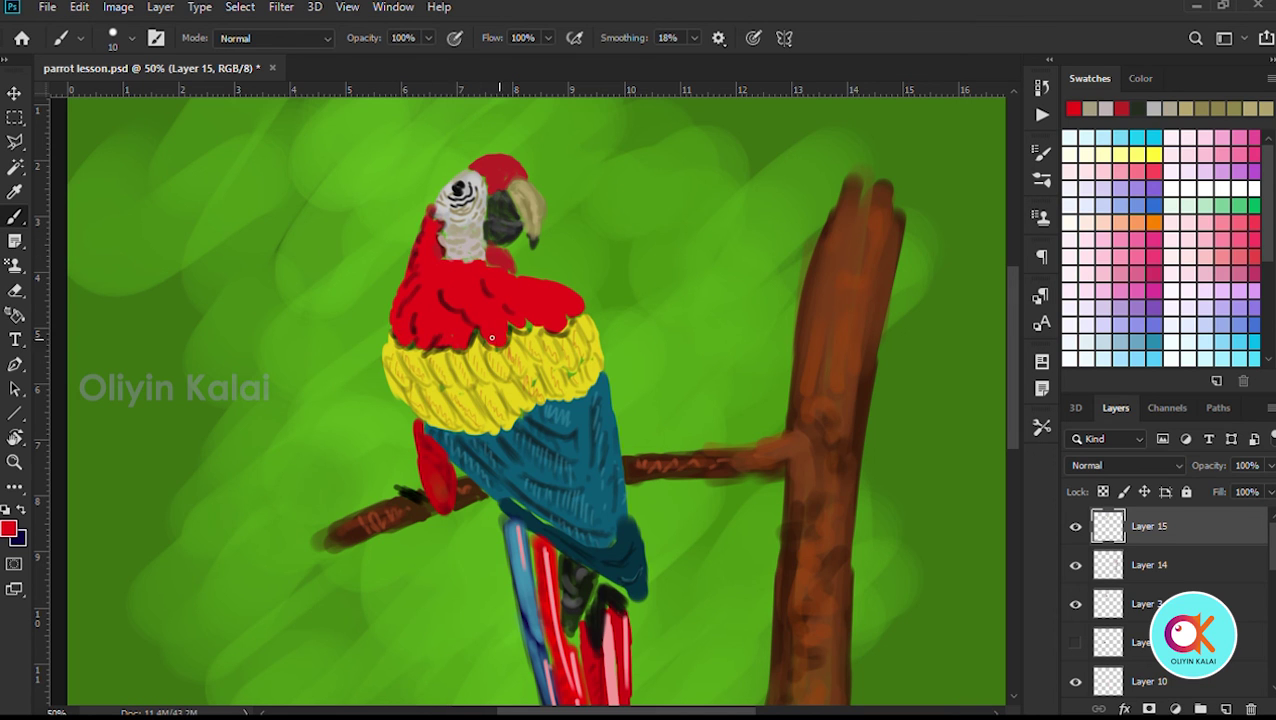
left_click_drag(566, 316, 580, 312)
left_click_drag(492, 264, 493, 217)
left_click(484, 236, "alt")
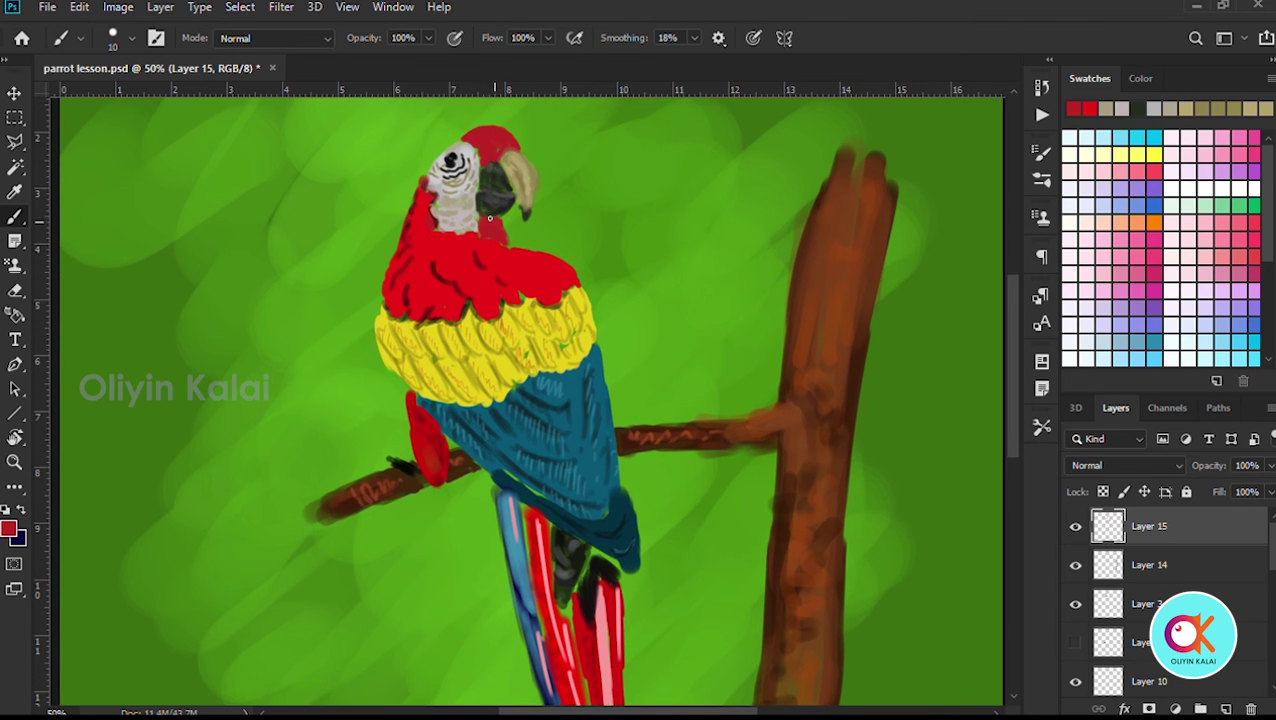
Paint the claws gripping the branch in sampled black and touch up the branch beside the leg in brown
left_click_drag(466, 297, 439, 175)
left_click(372, 343, "alt")
left_click(370, 342, "alt")
left_click_drag(358, 341, 380, 341)
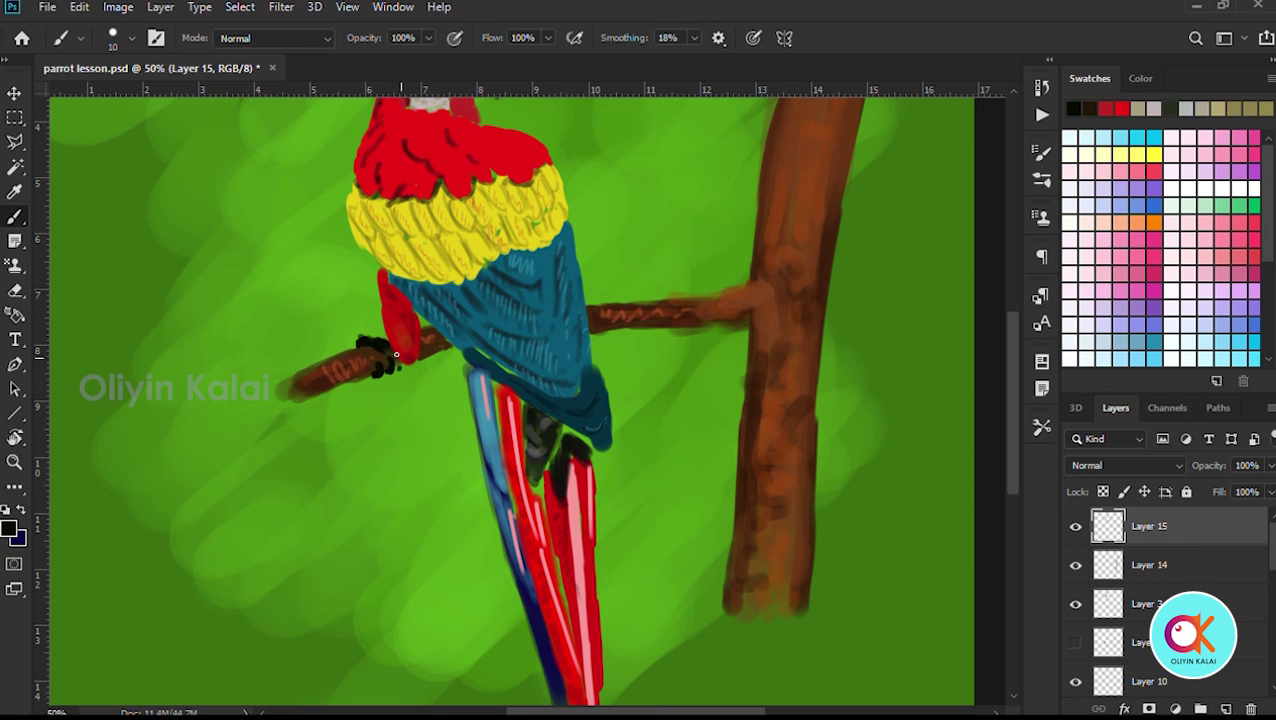
left_click(428, 342, "alt")
Fill the gaps beneath the wing tip with sampled black and dark green, and the upper tail gaps with sampled red
left_click_drag(562, 436, 512, 359)
left_click(516, 365, "alt")
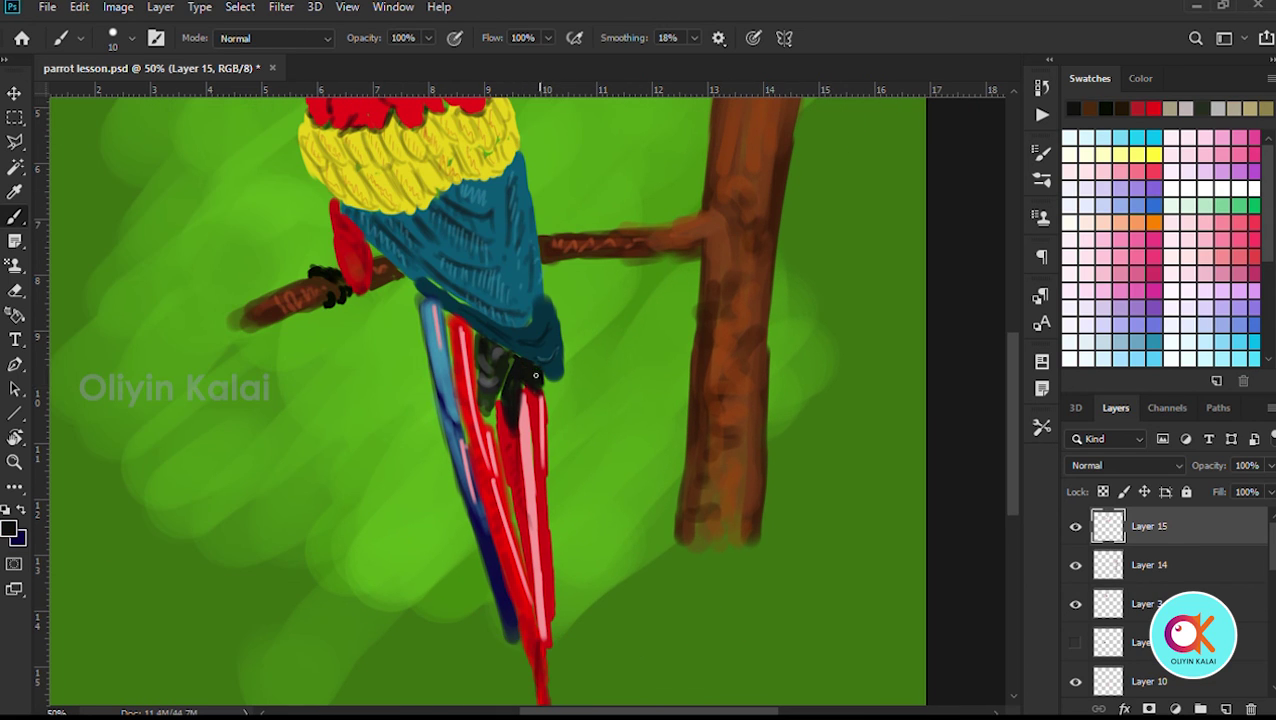
left_click(492, 404, "alt")
left_click(489, 437, "alt")
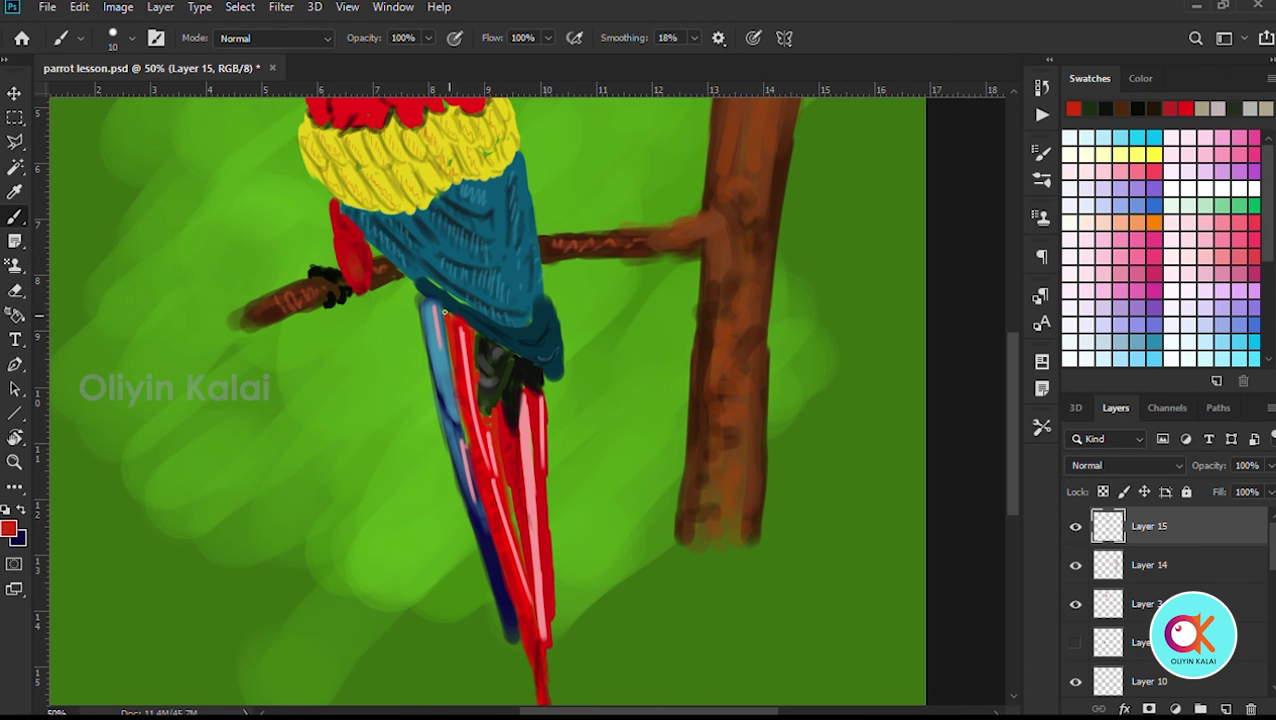
Cover the gaps along the blue wing and its lower edge with sampled teals, and fill the lower tail gaps with red
left_click(436, 286, "alt")
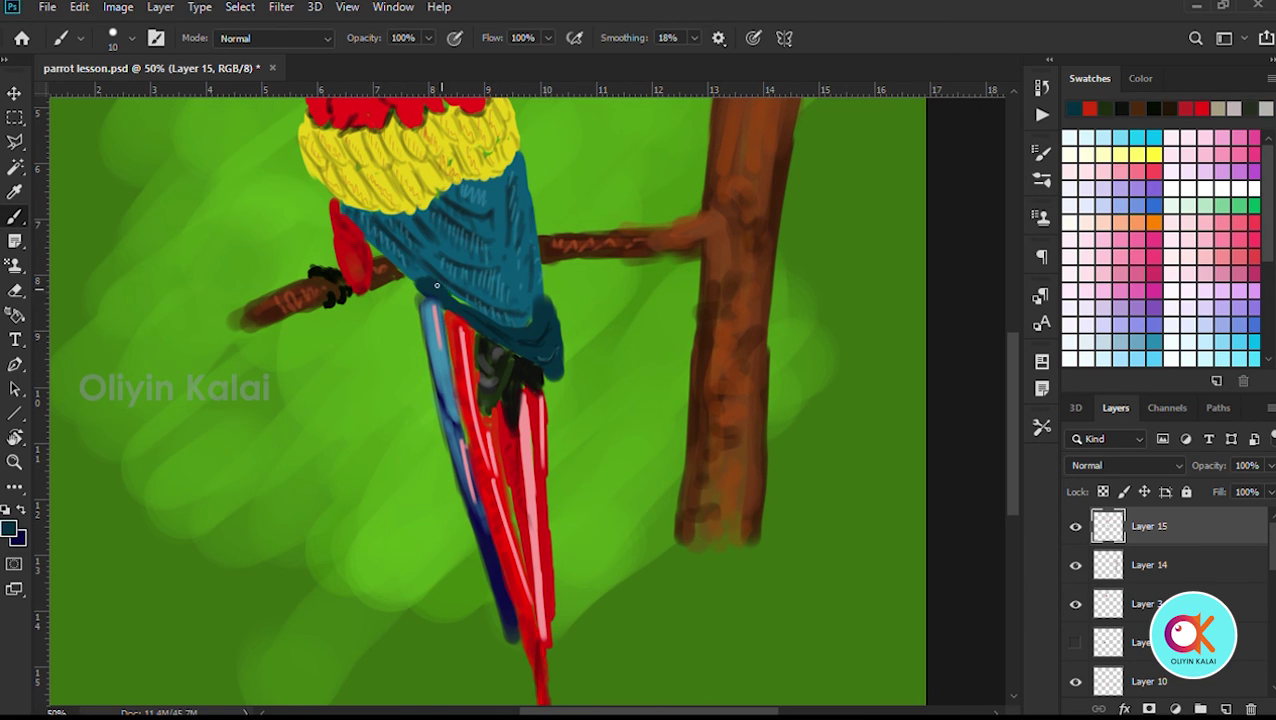
left_click(493, 258, "alt")
left_click(493, 305, "alt")
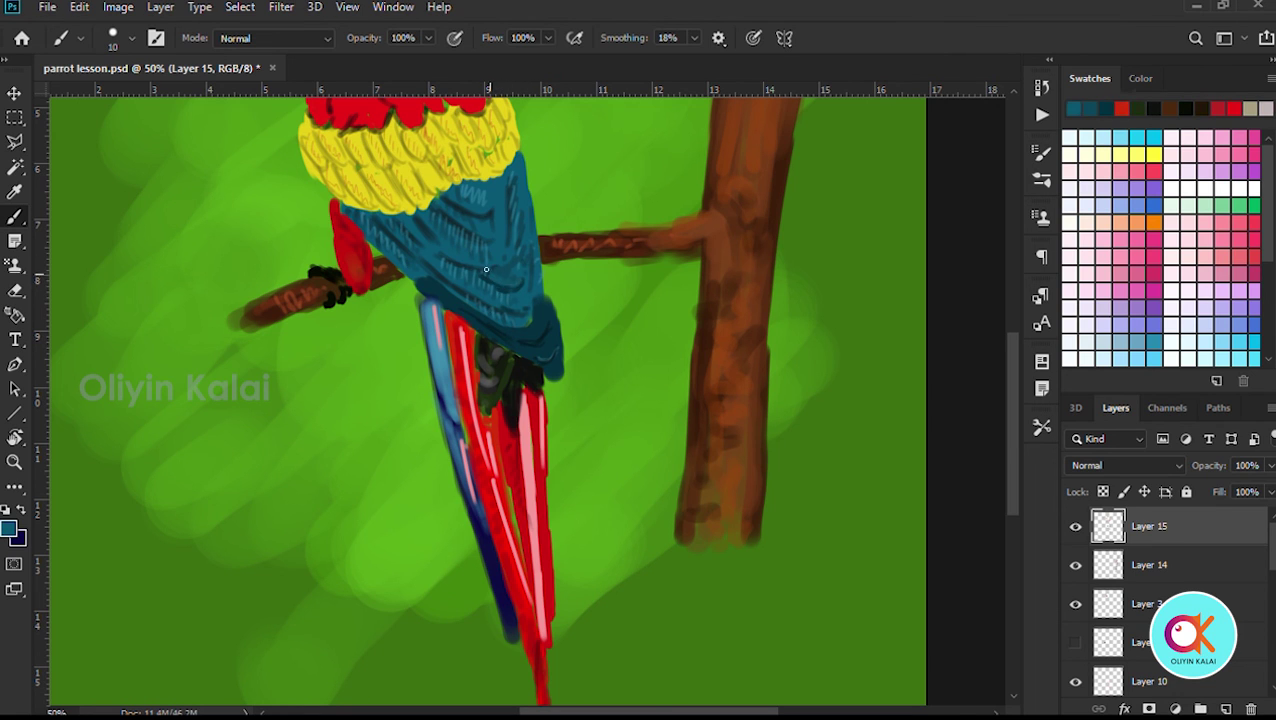
left_click(540, 300, "alt")
scroll(539, 365, "down", 3)
left_click(501, 377, "alt")
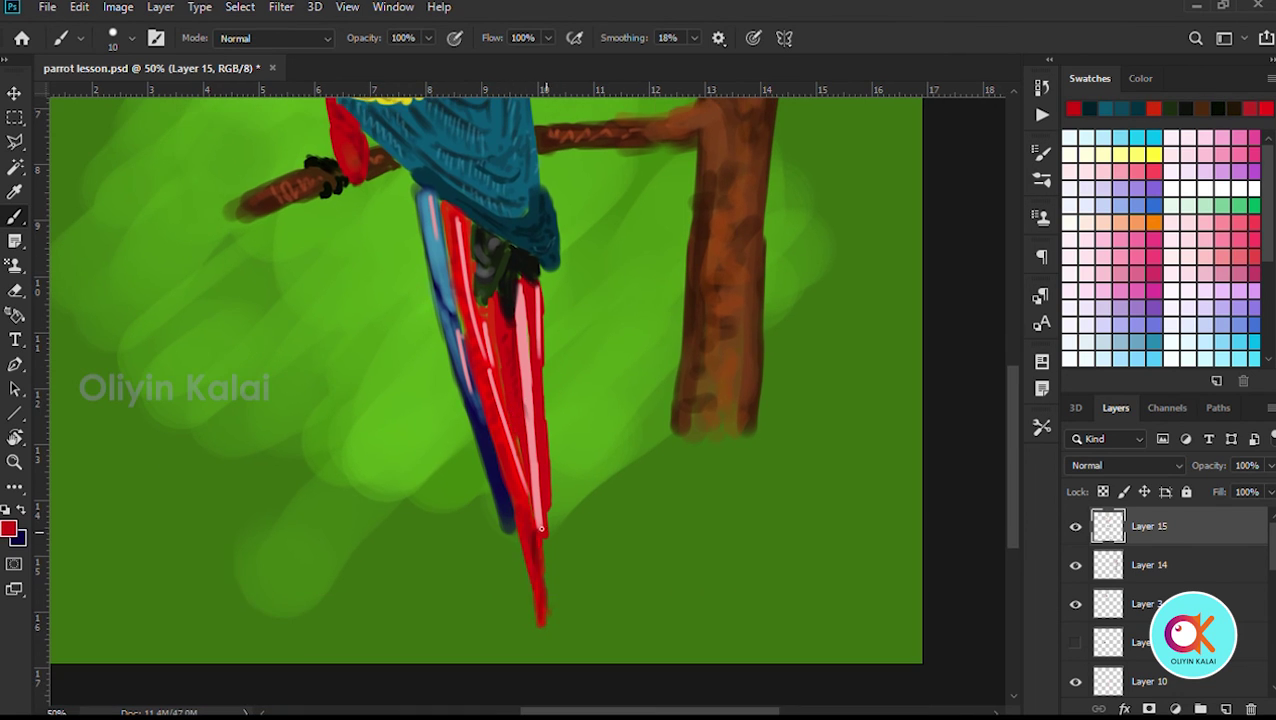
Paint bark texture over the tree trunk with sampled brown and lighter brown strokes
scroll(541, 530, "up", 3)
key("ctrl+minus")
key("ctrl+minus")
key("ctrl+minus")
left_click(621, 421, "alt")
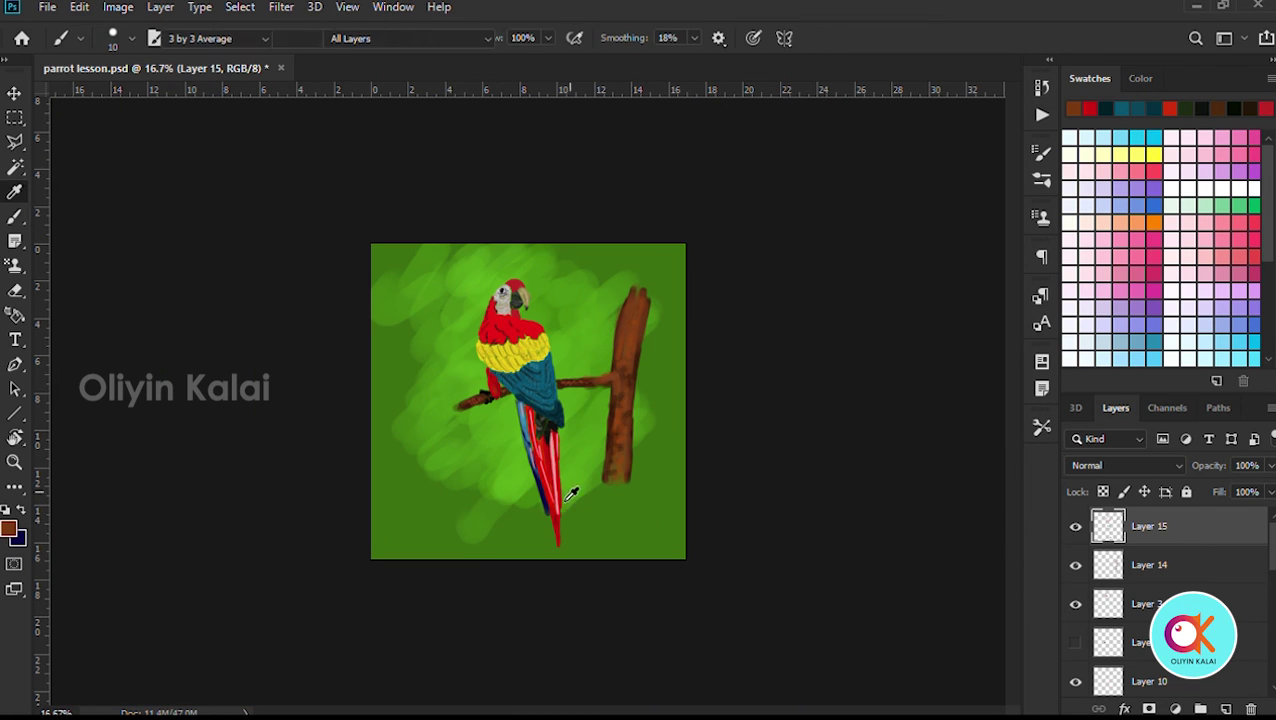
left_click(638, 311, "alt")
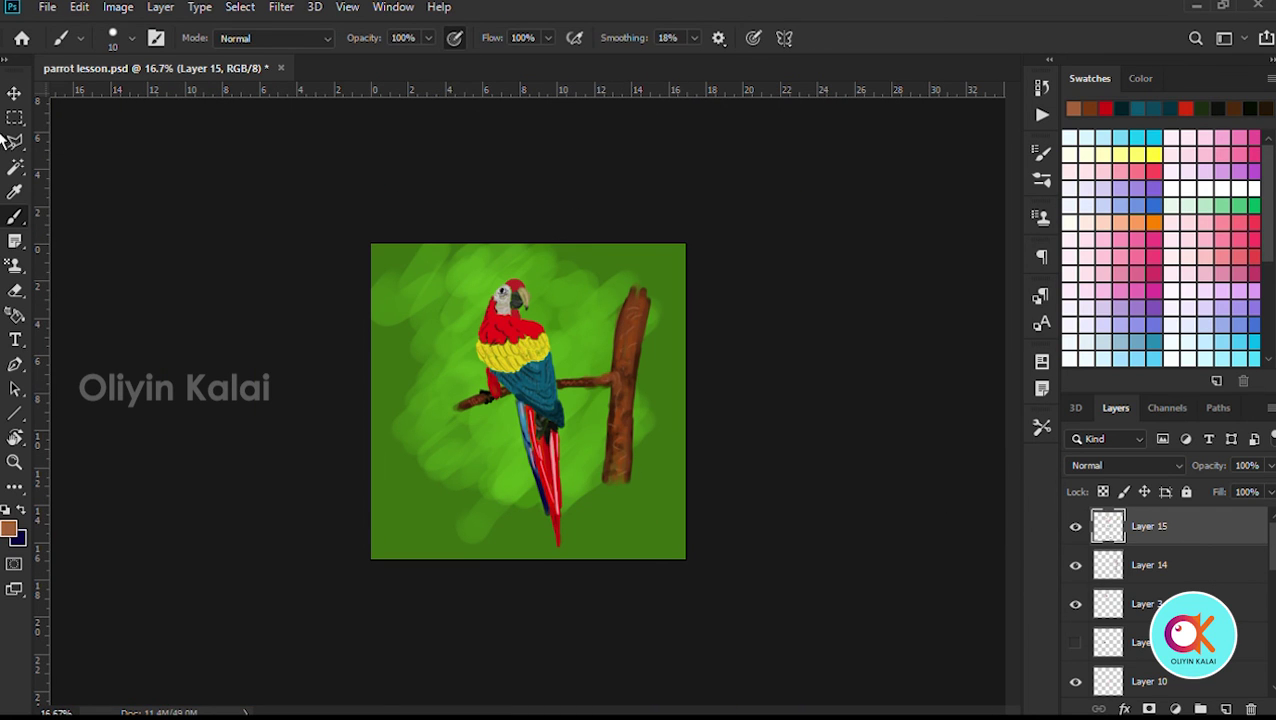
Set the brush to black with pressure-controlled opacity off, and add a new layer above the bark texture layer
left_click(9, 529)
left_click(814, 594)
key("Return")
left_click(455, 38)
left_click(1225, 708)
Sign the painting just below the tree trunk with handwritten initials and a small star, using an 8 px black brush
key("ctrl+plus")
key("ctrl+plus")
key("ctrl+plus")
scroll(786, 447, "down", 3)
mouse_move(717, 611)
left_mouse_down()
mouse_move(753, 599)
mouse_move(757, 567)
mouse_move(779, 590)
left_mouse_up()
key("ctrl+z")
key("bracketleft")
key("bracketleft")
left_click(742, 604)
left_click(765, 594)
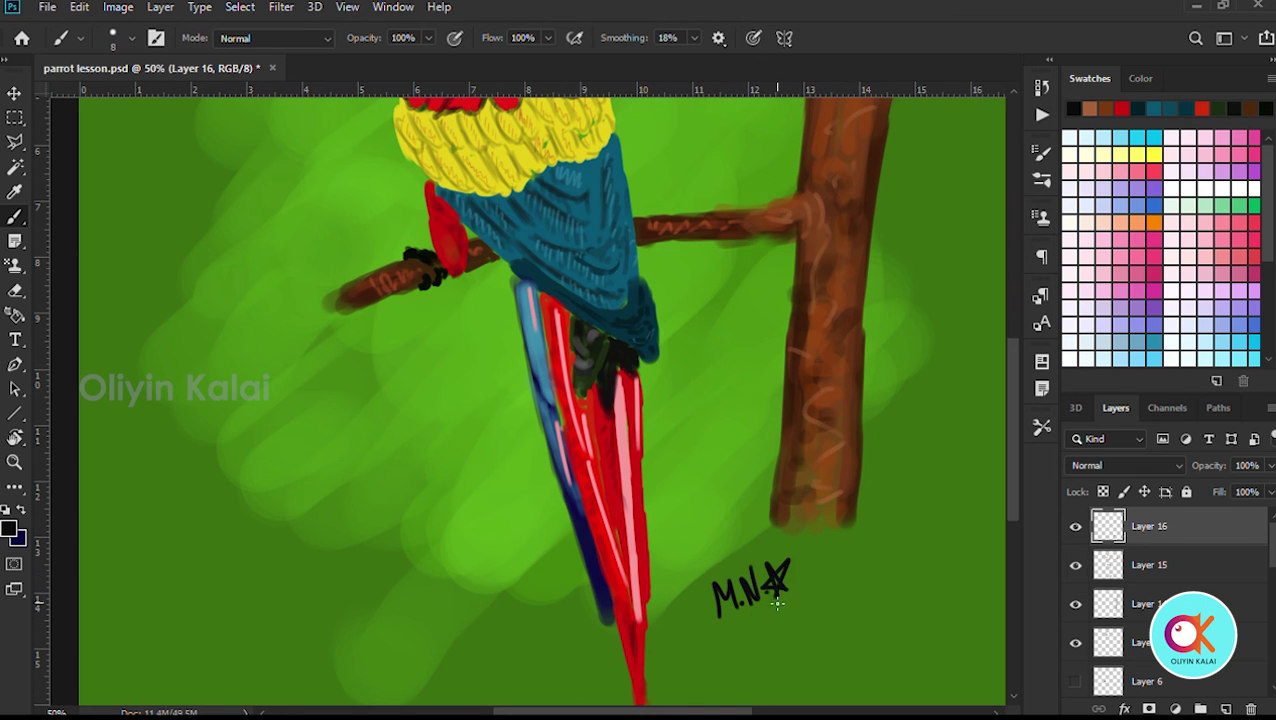